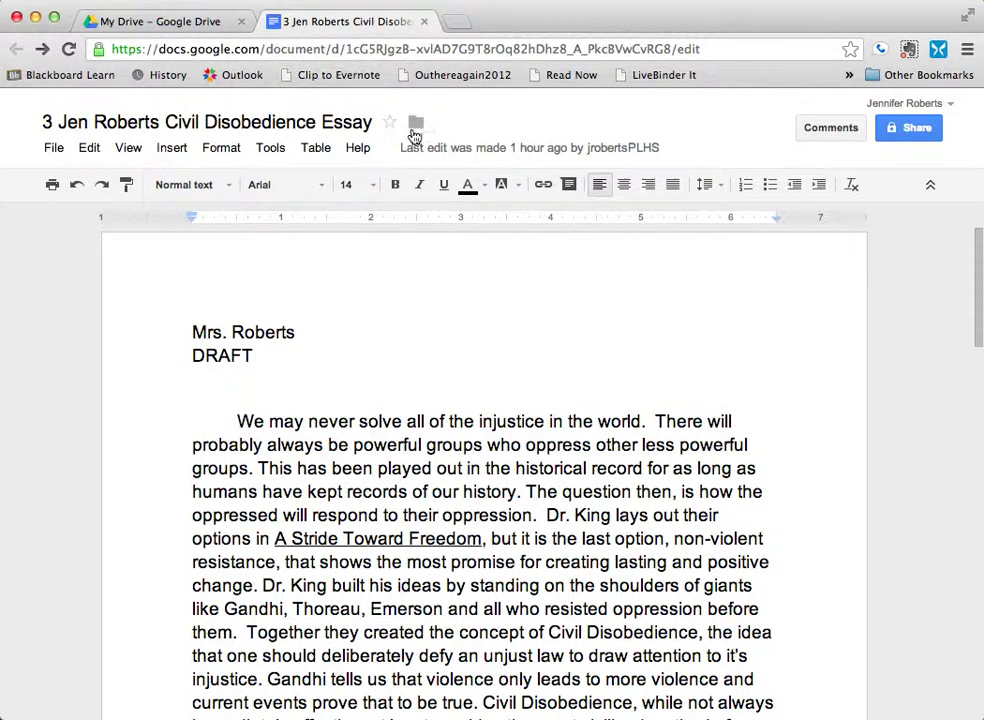
# Move the Civil Disobedience essay to the 3 View Only folder under American Lit 12-13 and open that folder.
pyautogui.click(417, 126)
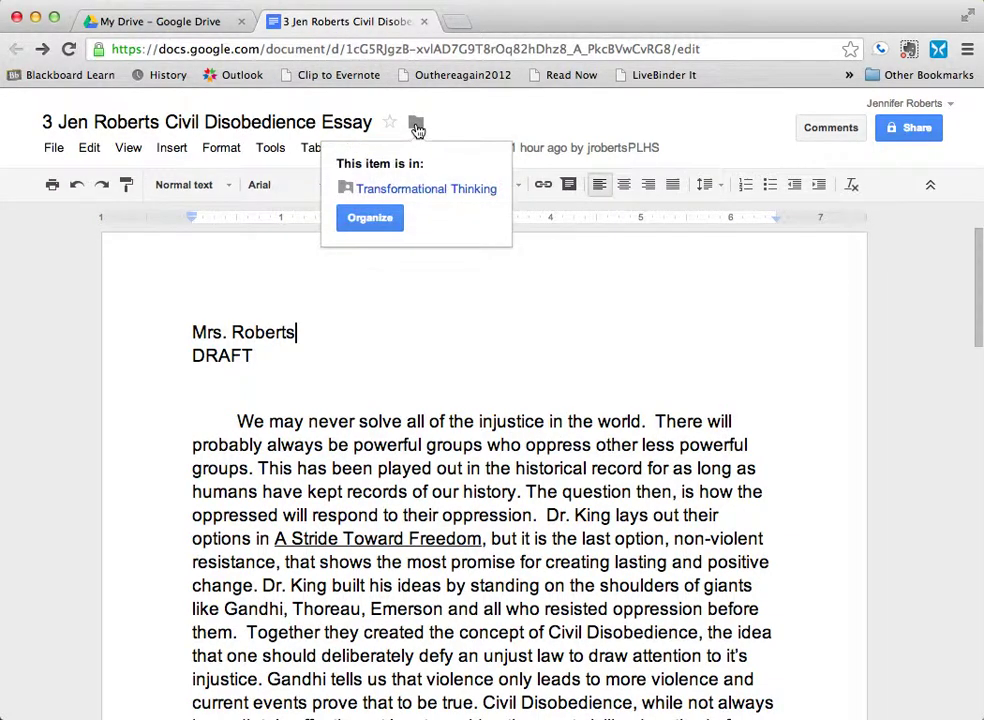
pyautogui.click(370, 220)
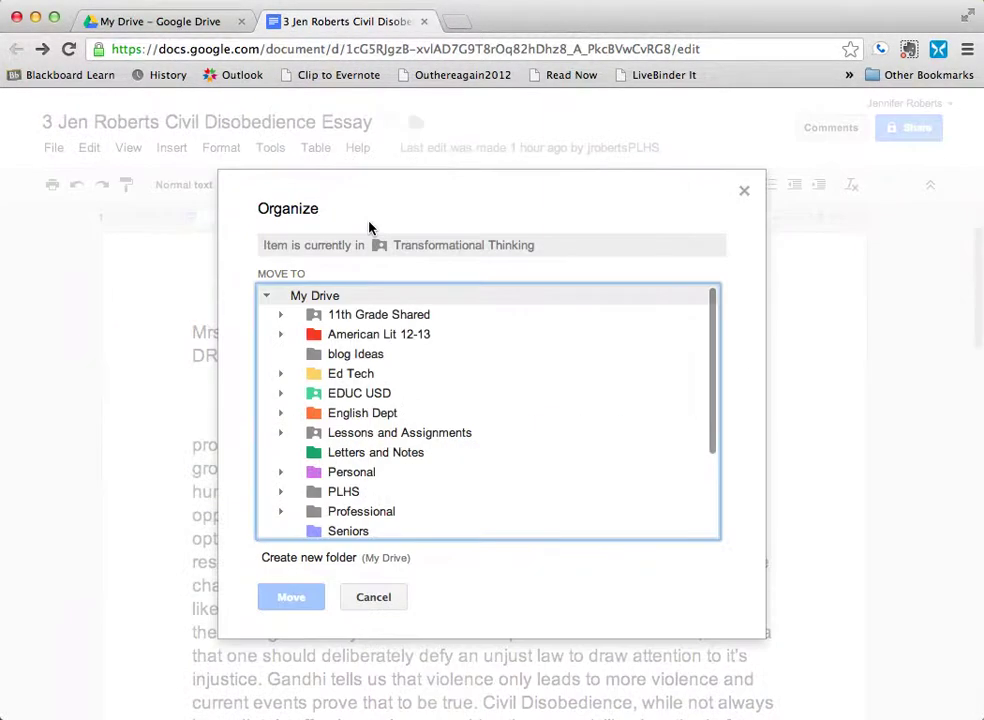
pyautogui.click(281, 336)
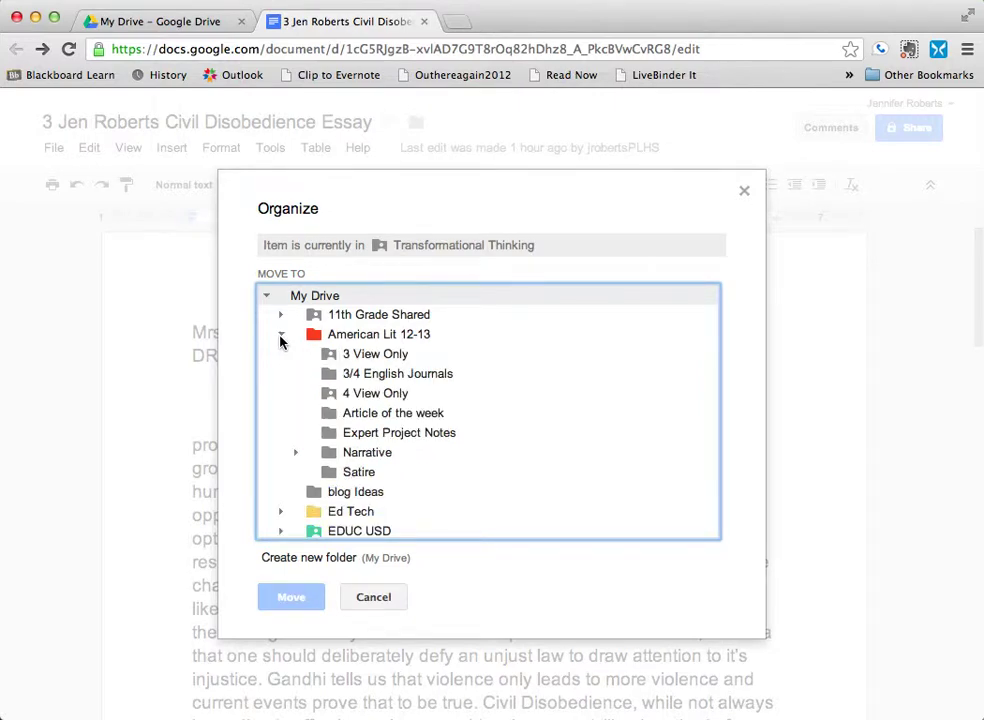
pyautogui.click(310, 356)
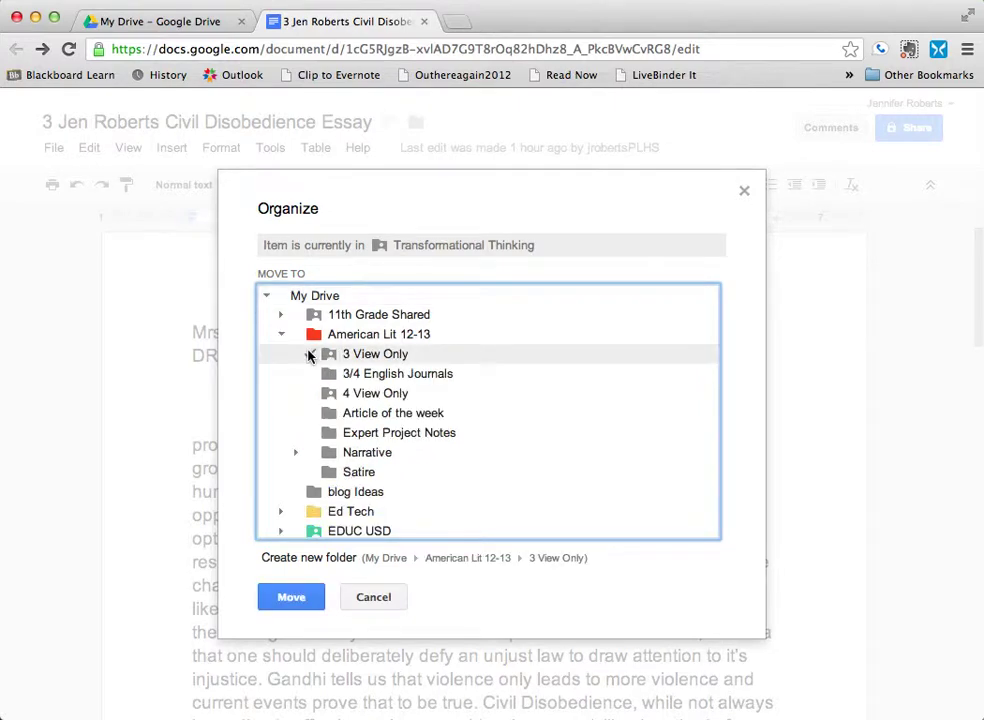
pyautogui.click(291, 598)
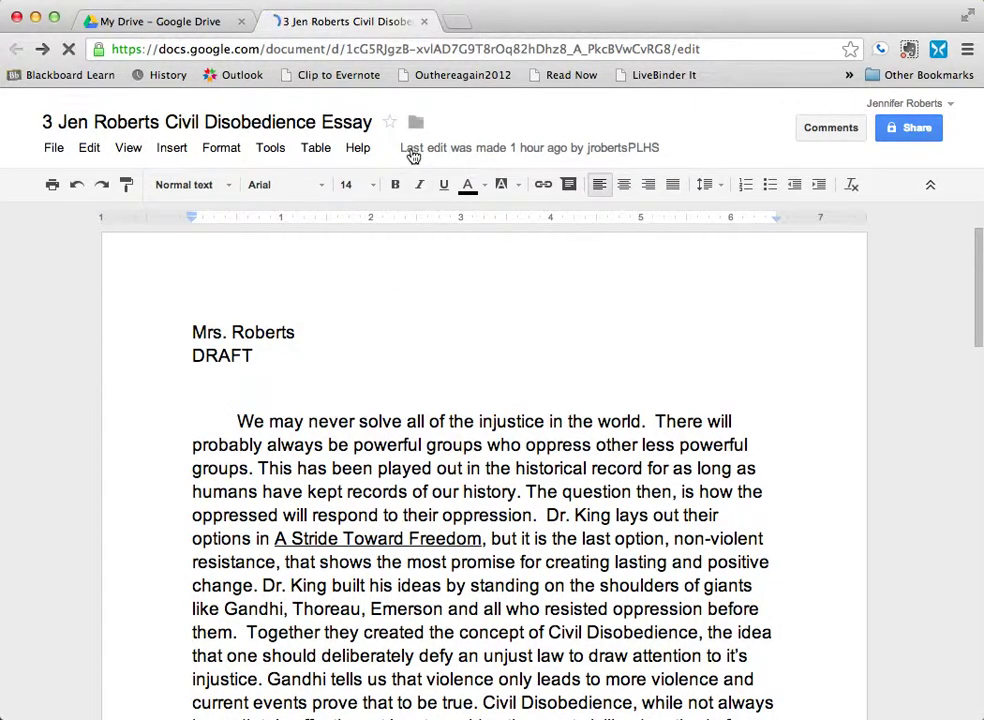
pyautogui.click(416, 125)
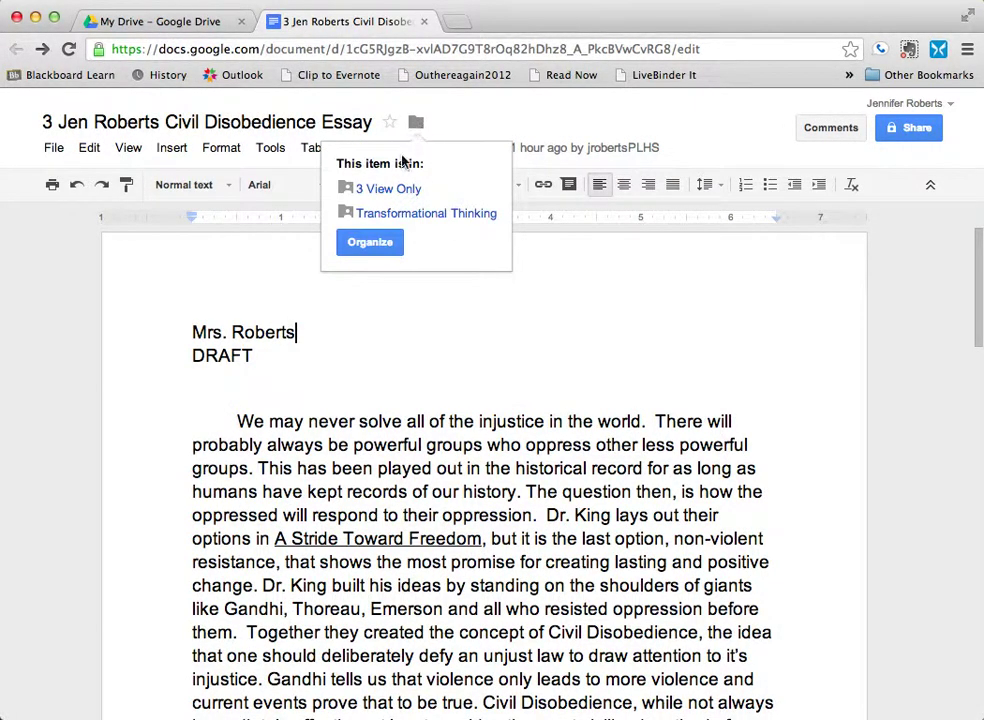
pyautogui.click(390, 192)
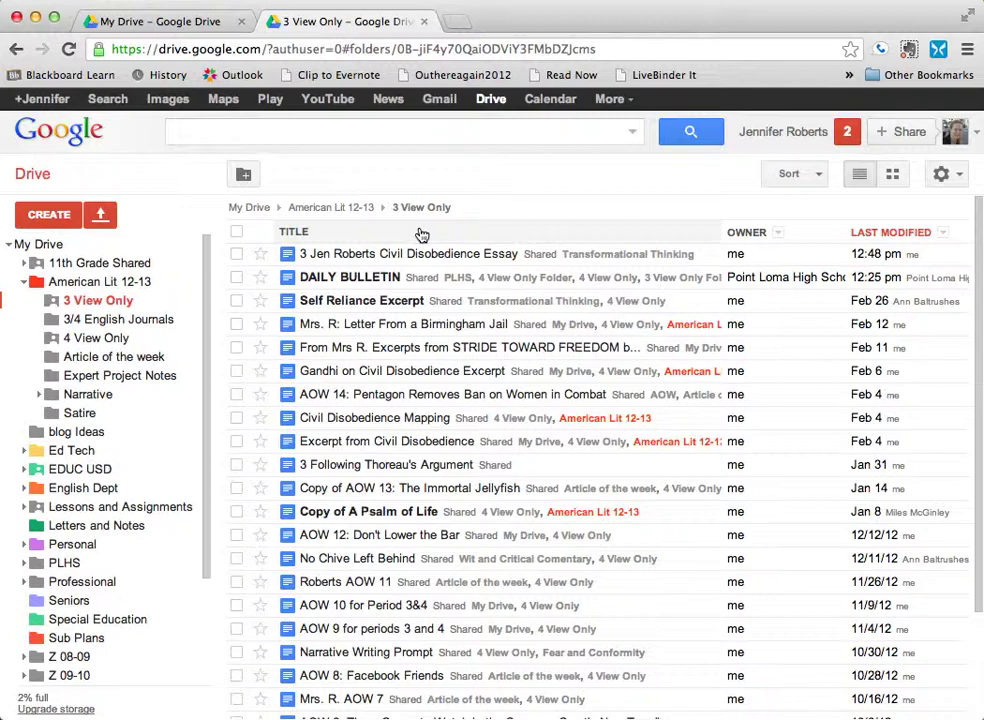
# Create a new form from My Drive titled "View Only" with the Default theme.
pyautogui.click(169, 27)
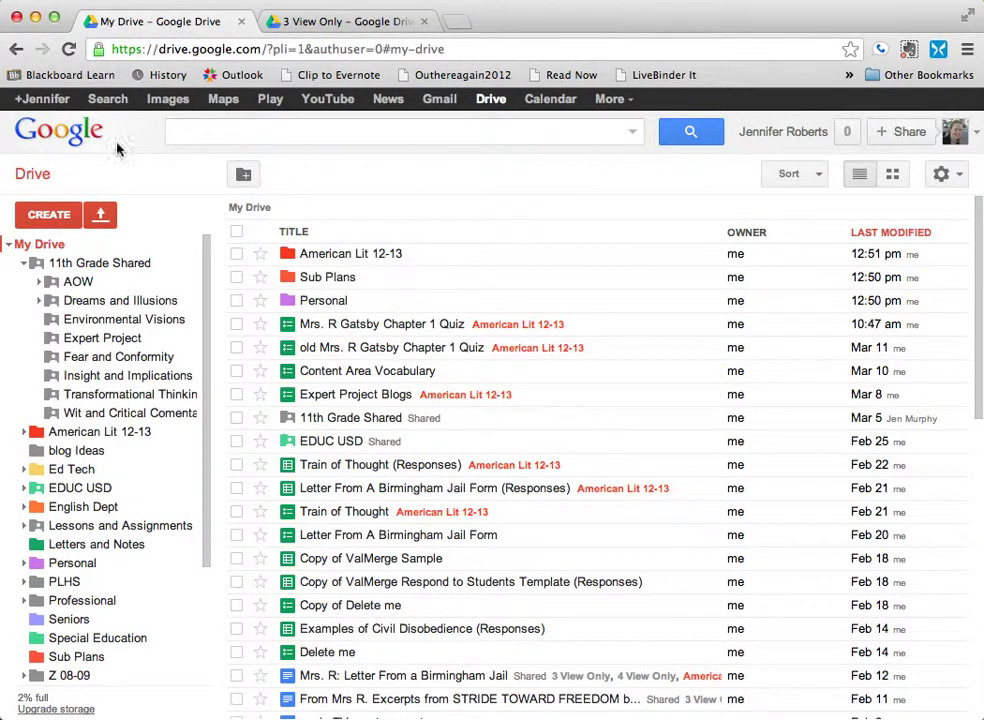
pyautogui.click(44, 220)
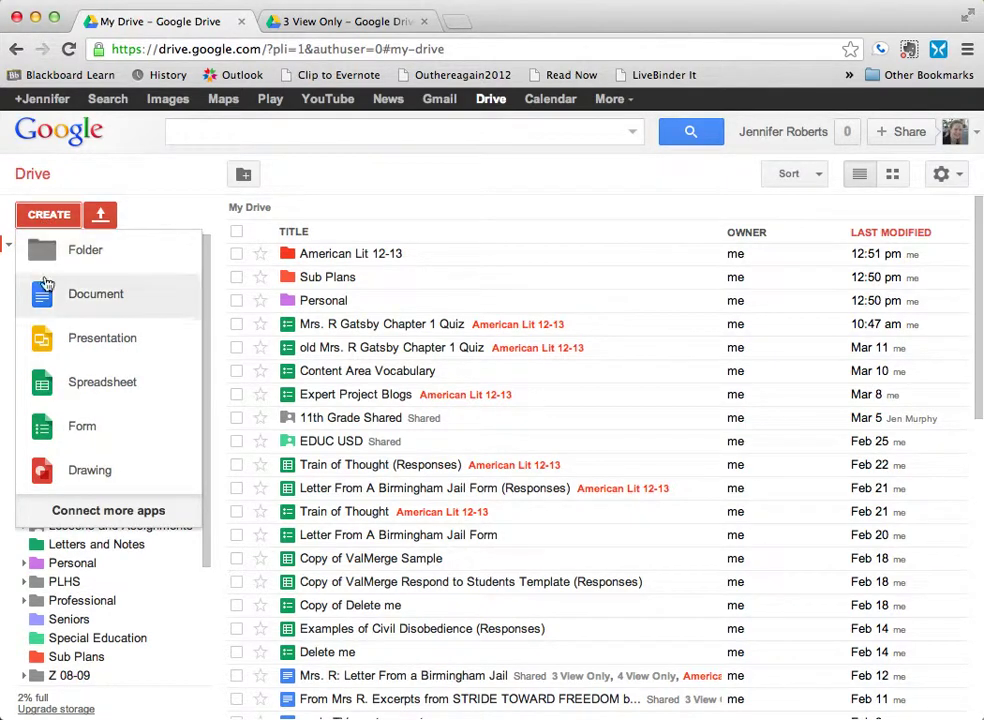
pyautogui.click(63, 430)
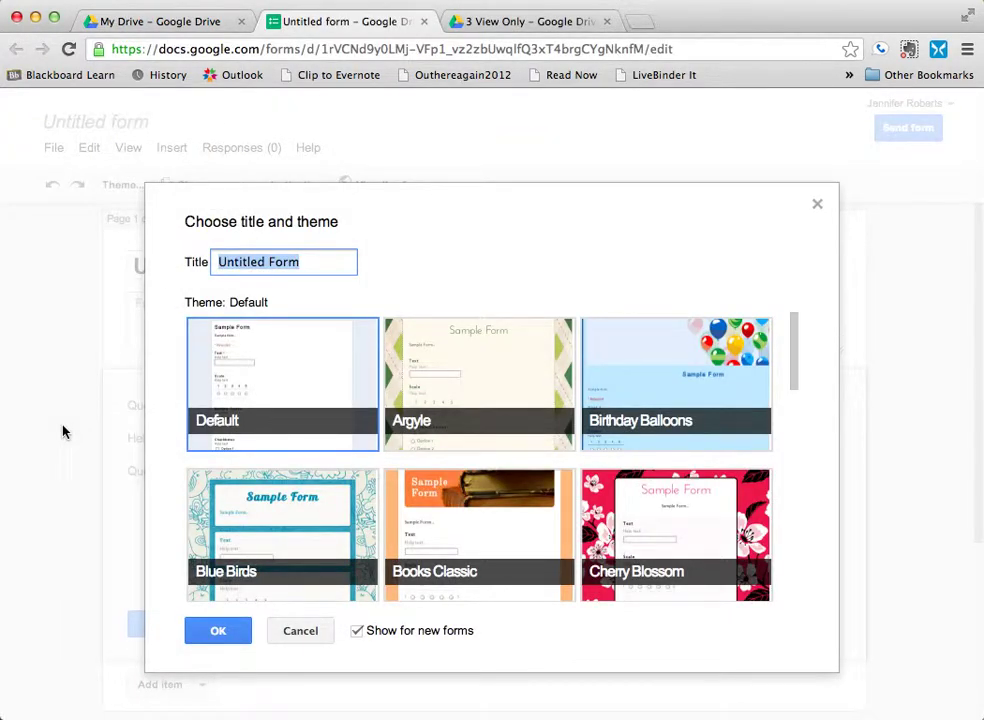
pyautogui.write('V')
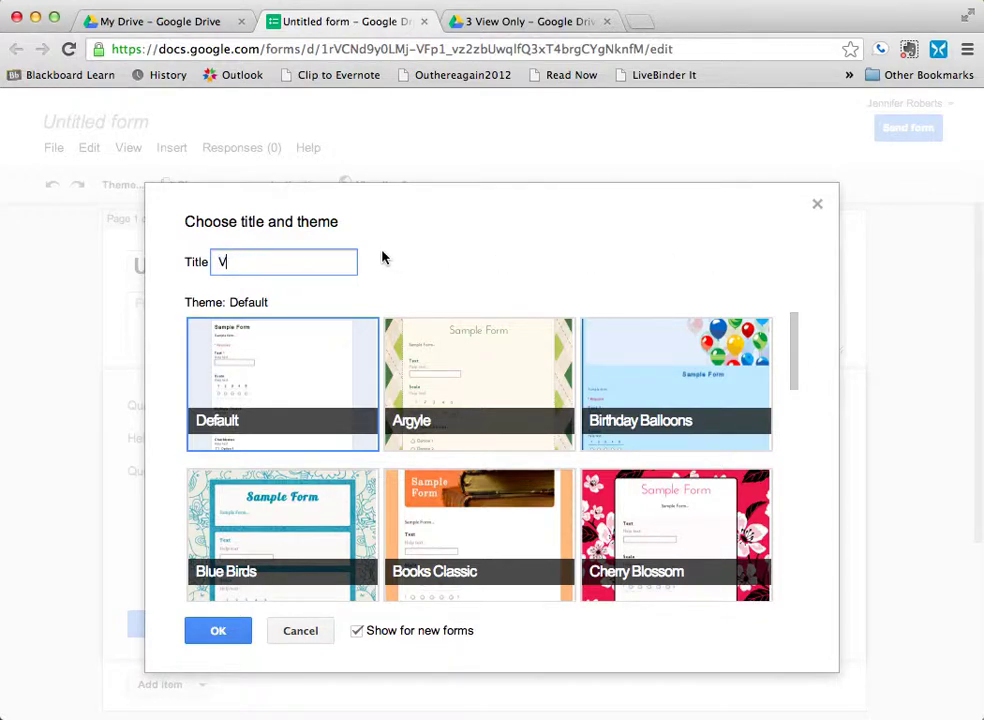
pyautogui.write('iew Only')
pyautogui.click(298, 382)
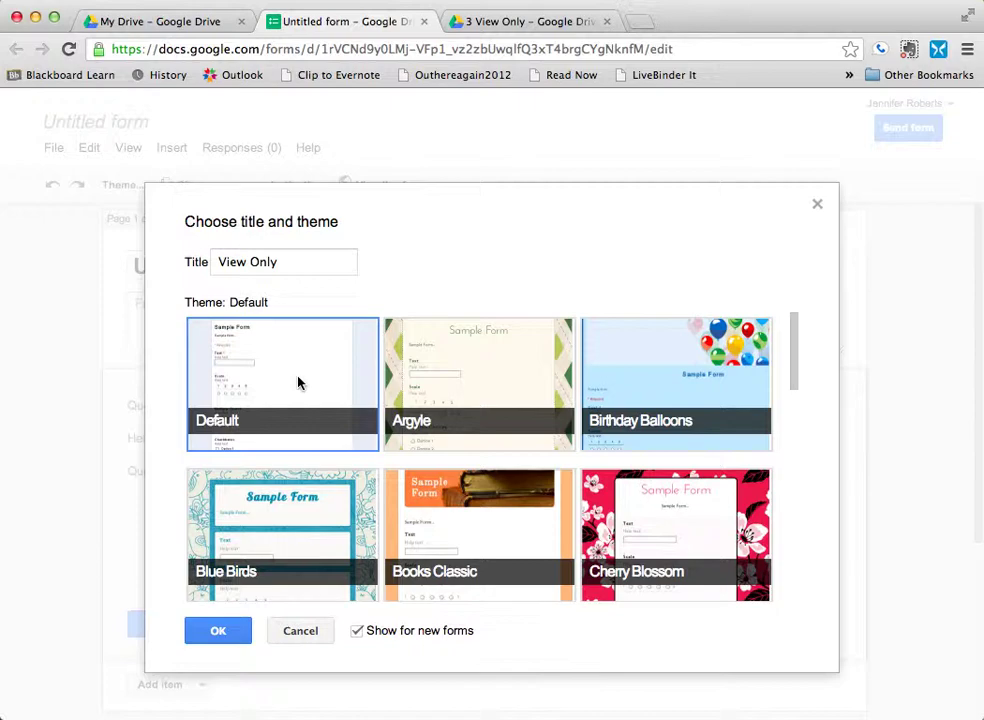
pyautogui.click(219, 637)
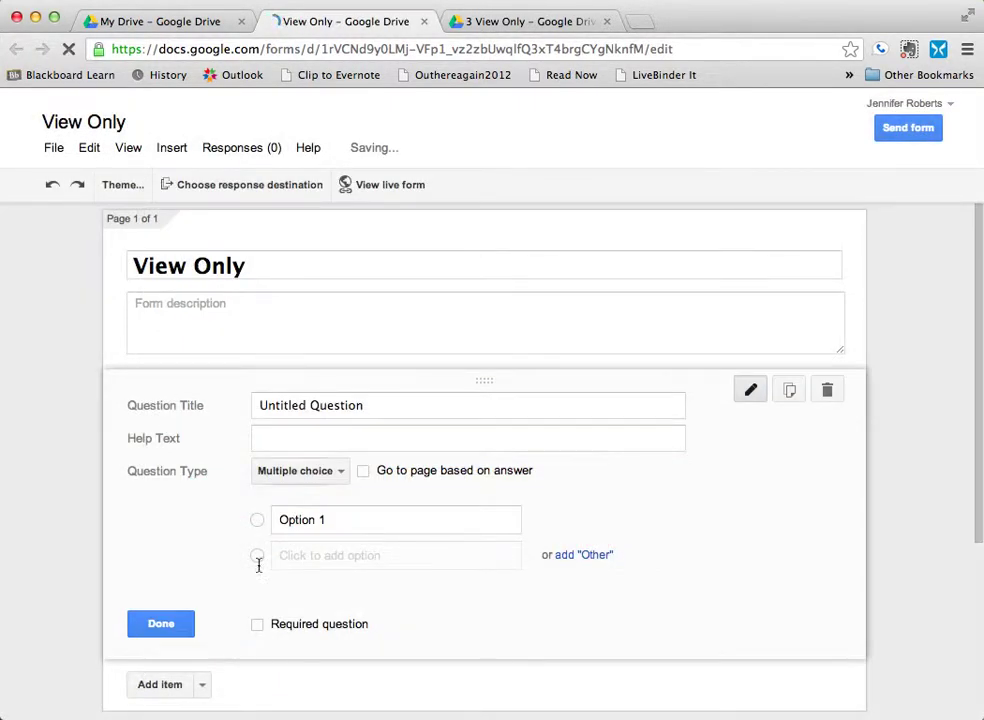
# Title the form's first question "Name" and make it a Text question.
pyautogui.click(383, 404)
pyautogui.press('BackSpace')
pyautogui.press('BackSpace')
pyautogui.press('BackSpace')
pyautogui.press('BackSpace')
pyautogui.press('BackSpace')
pyautogui.press('BackSpace')
pyautogui.press('BackSpace')
pyautogui.press('BackSpace')
pyautogui.press('BackSpace')
pyautogui.press('BackSpace')
pyautogui.press('BackSpace')
pyautogui.press('BackSpace')
pyautogui.press('BackSpace')
pyautogui.press('BackSpace')
pyautogui.press('BackSpace')
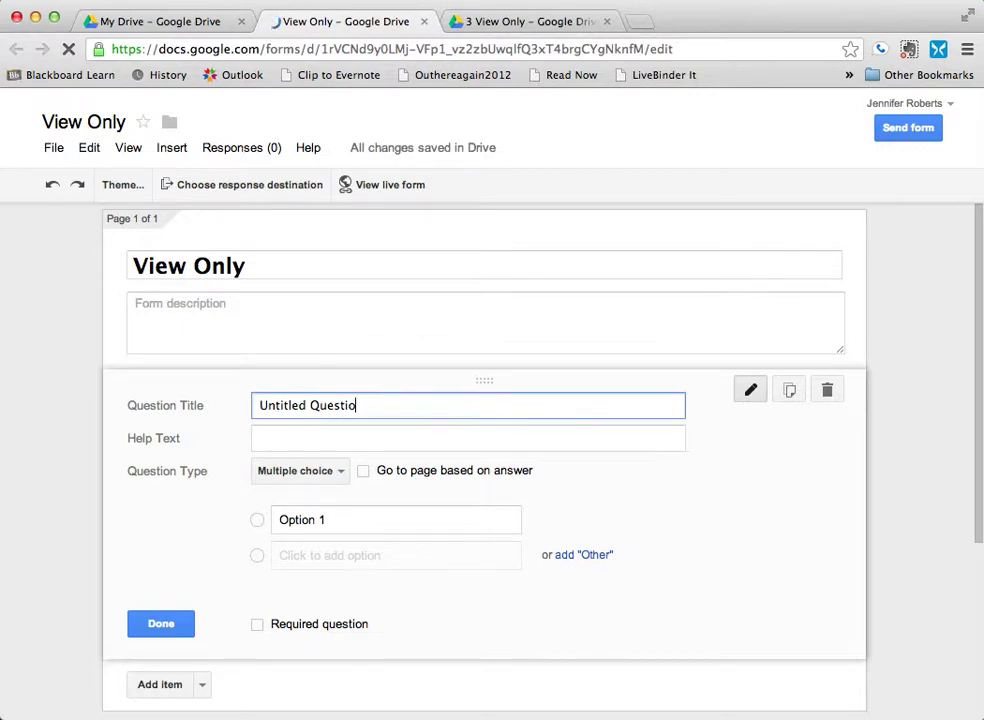
pyautogui.press('BackSpace')
pyautogui.press('BackSpace')
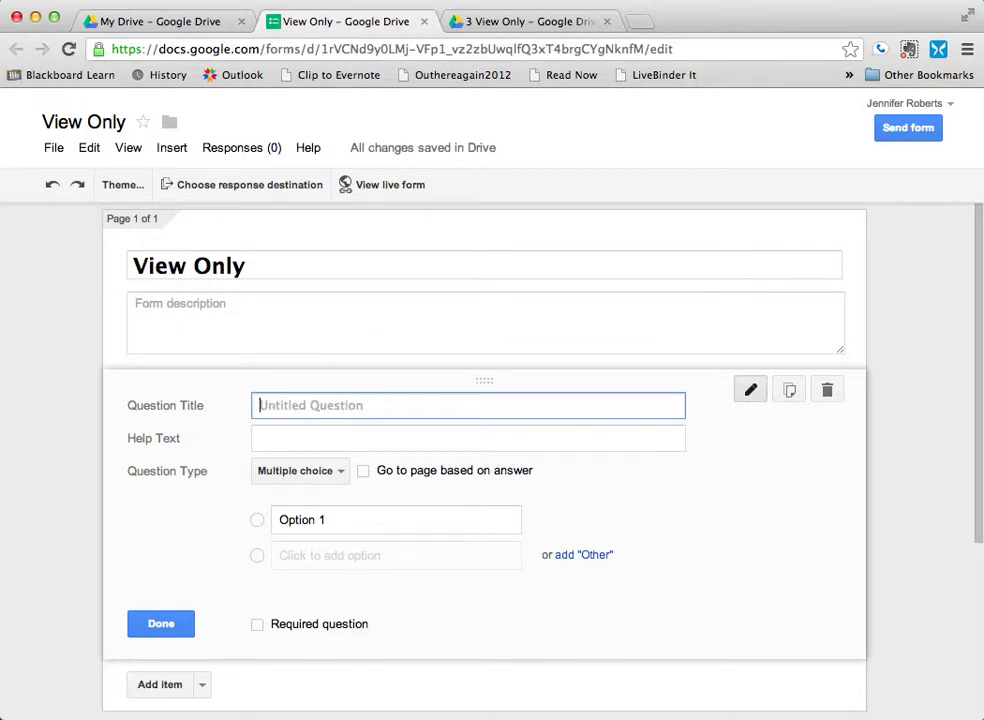
pyautogui.write('Namw')
pyautogui.press('BackSpace')
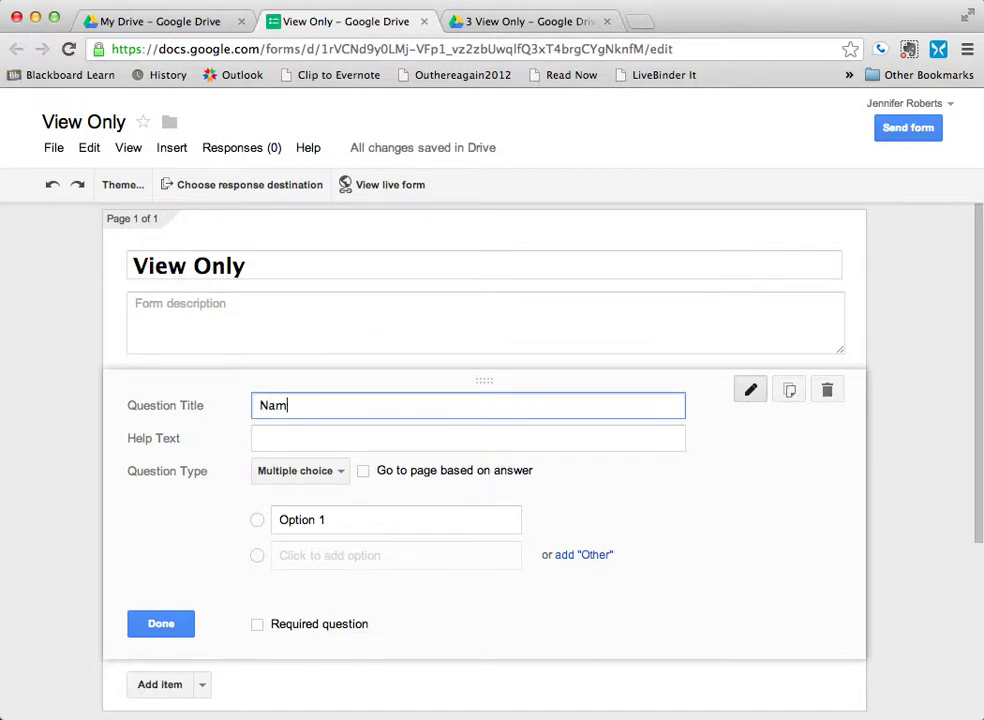
pyautogui.write('e')
pyautogui.click(310, 471)
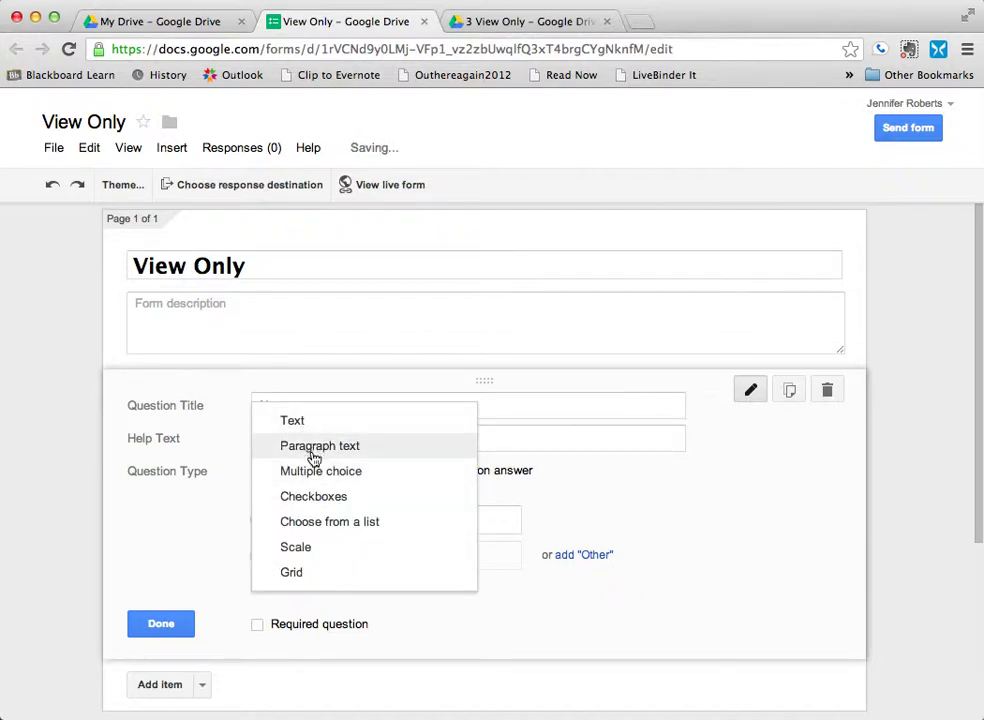
pyautogui.click(294, 428)
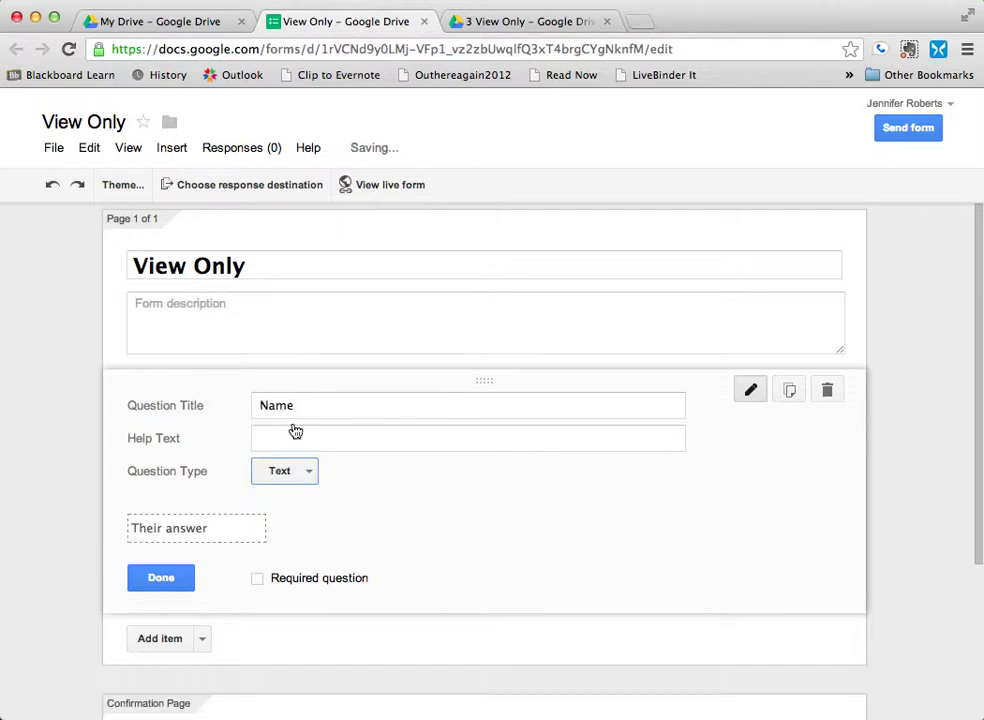
# Add a second Text question titled "Gmail address" below the Name question.
pyautogui.click(159, 640)
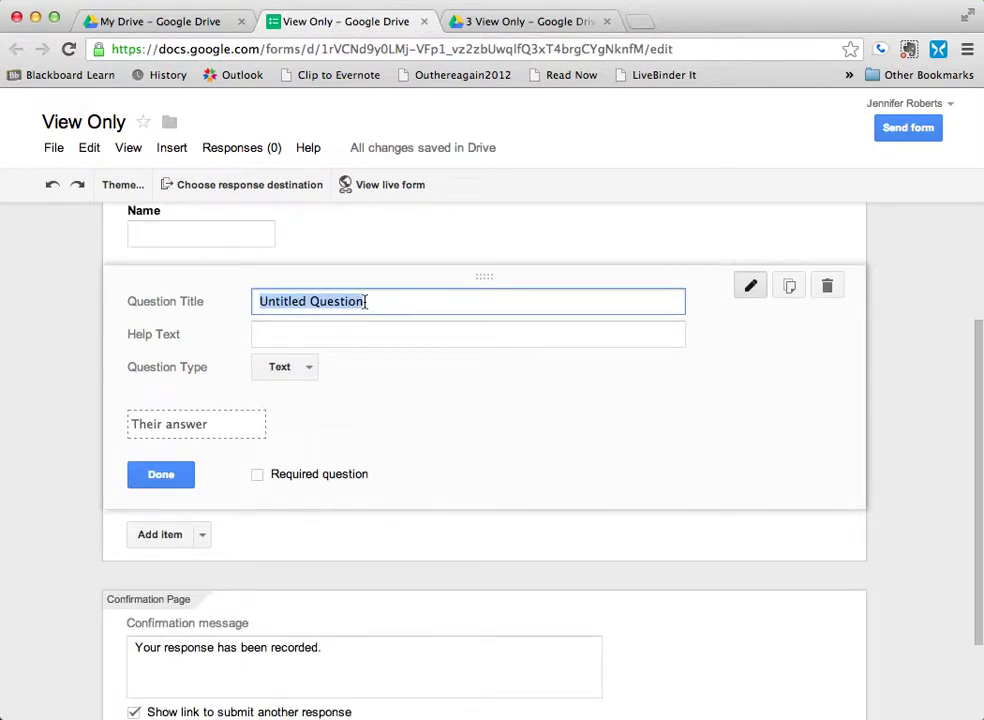
pyautogui.write('Gmail address')
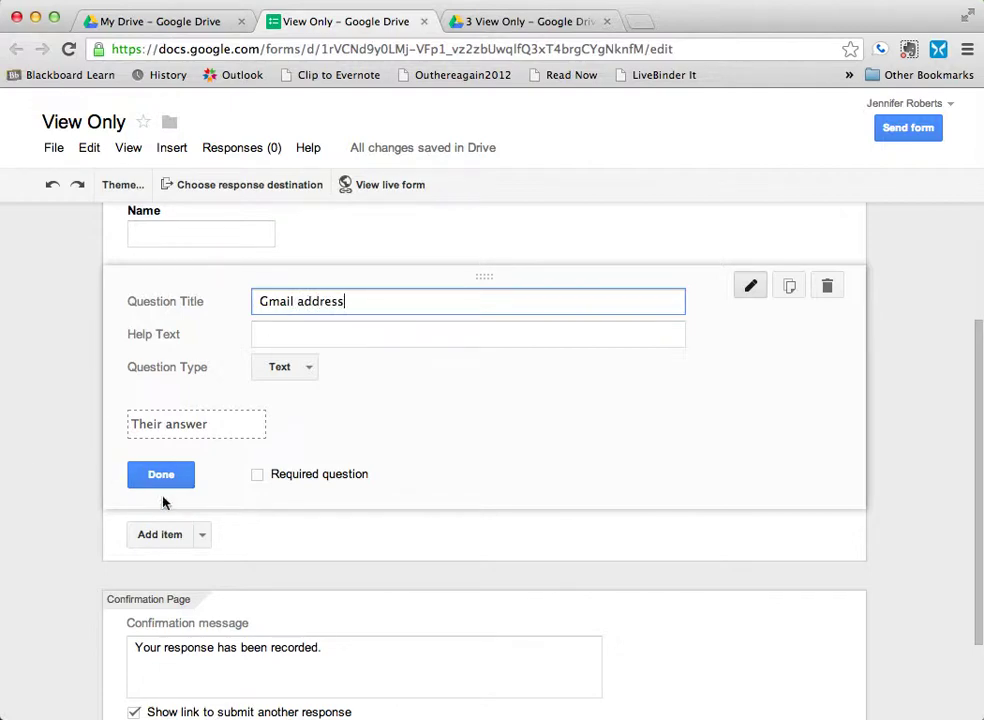
# Add a third question of type Multiple choice titled "Period".
pyautogui.click(159, 535)
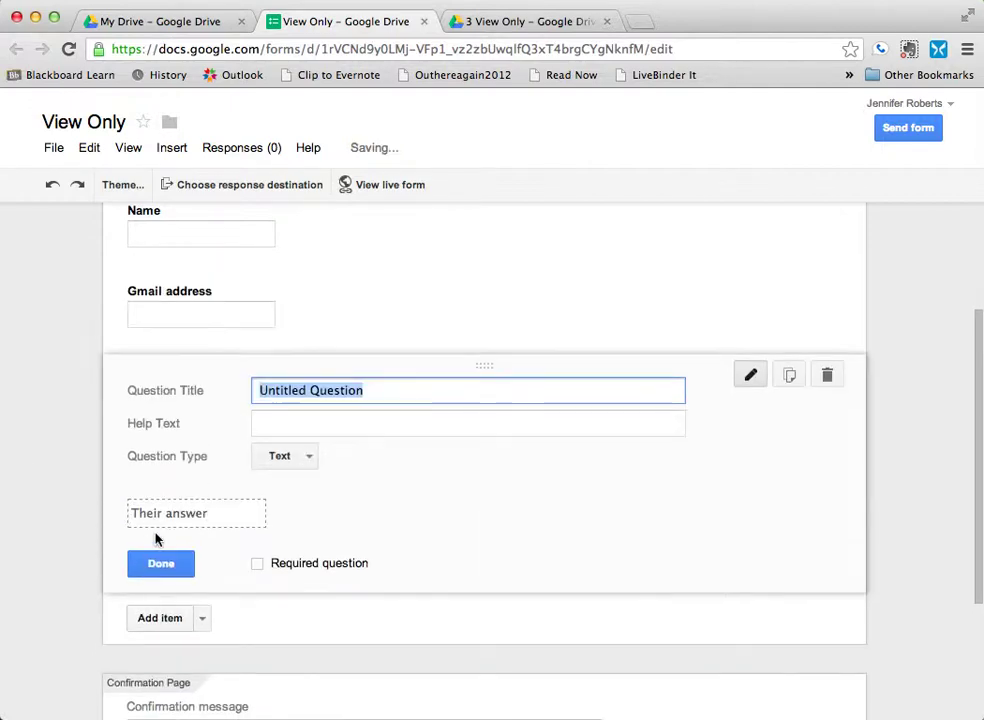
pyautogui.click(295, 455)
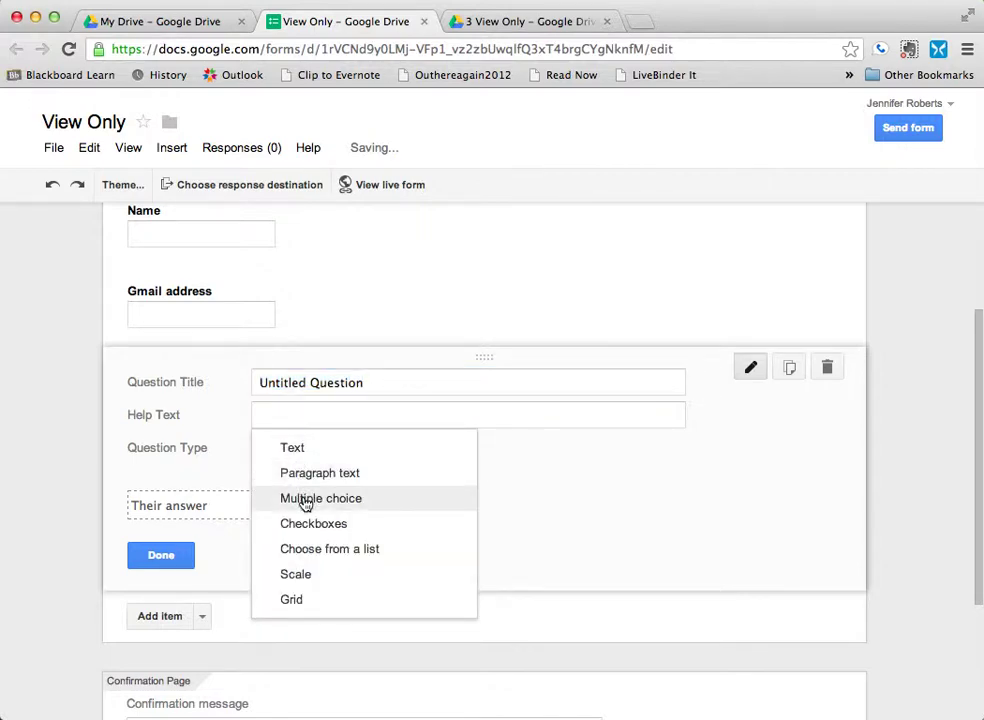
pyautogui.click(305, 498)
pyautogui.click(376, 382)
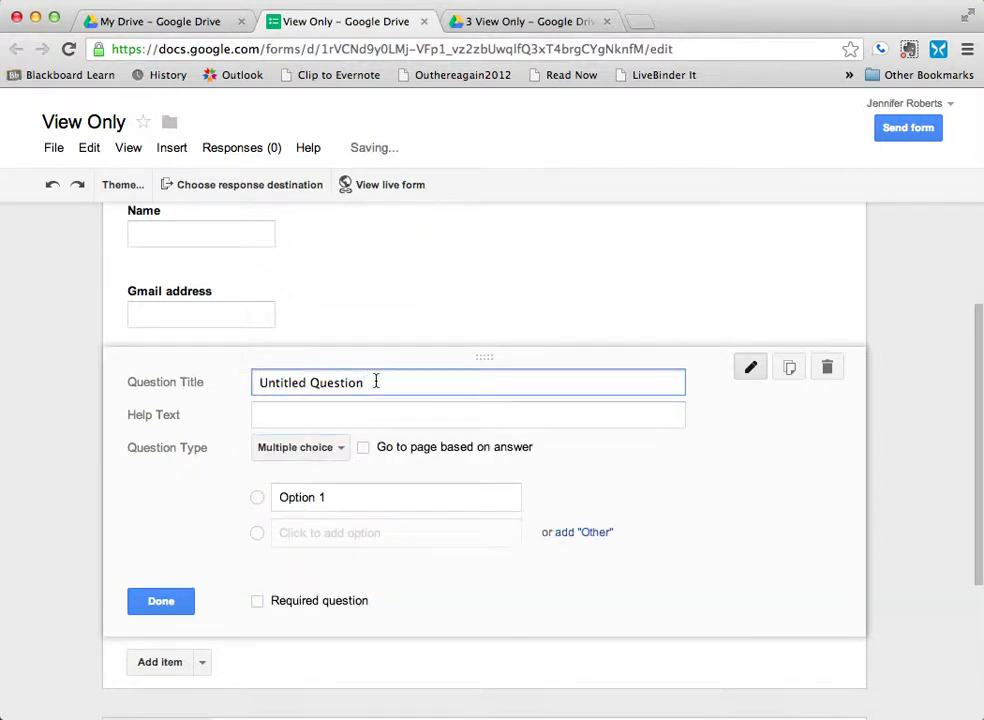
pyautogui.press('BackSpace')
pyautogui.press('BackSpace')
pyautogui.press('BackSpace')
pyautogui.press('BackSpace')
pyautogui.press('BackSpace')
pyautogui.press('BackSpace')
pyautogui.press('BackSpace')
pyautogui.press('BackSpace')
pyautogui.press('BackSpace')
pyautogui.press('BackSpace')
pyautogui.press('BackSpace')
pyautogui.press('BackSpace')
pyautogui.press('BackSpace')
pyautogui.press('BackSpace')
pyautogui.press('BackSpace')
pyautogui.press('BackSpace')
pyautogui.press('BackSpace')
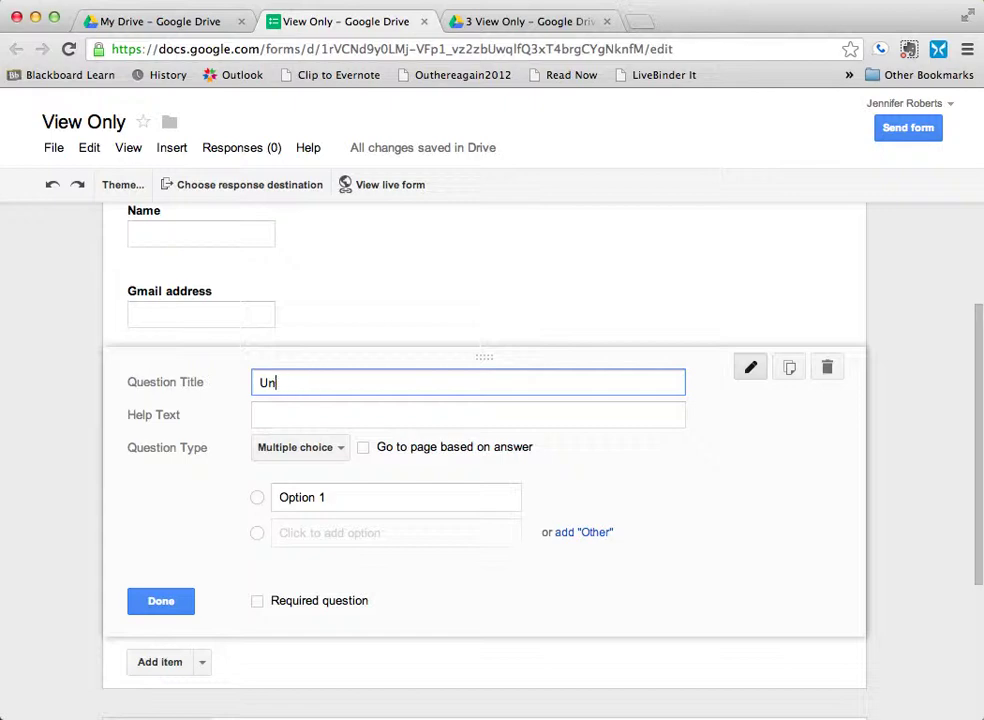
pyautogui.write('Period')
# Give the Period question the answer options 1, 2, 3, 4 and 5.
pyautogui.click(339, 503)
pyautogui.write('1')
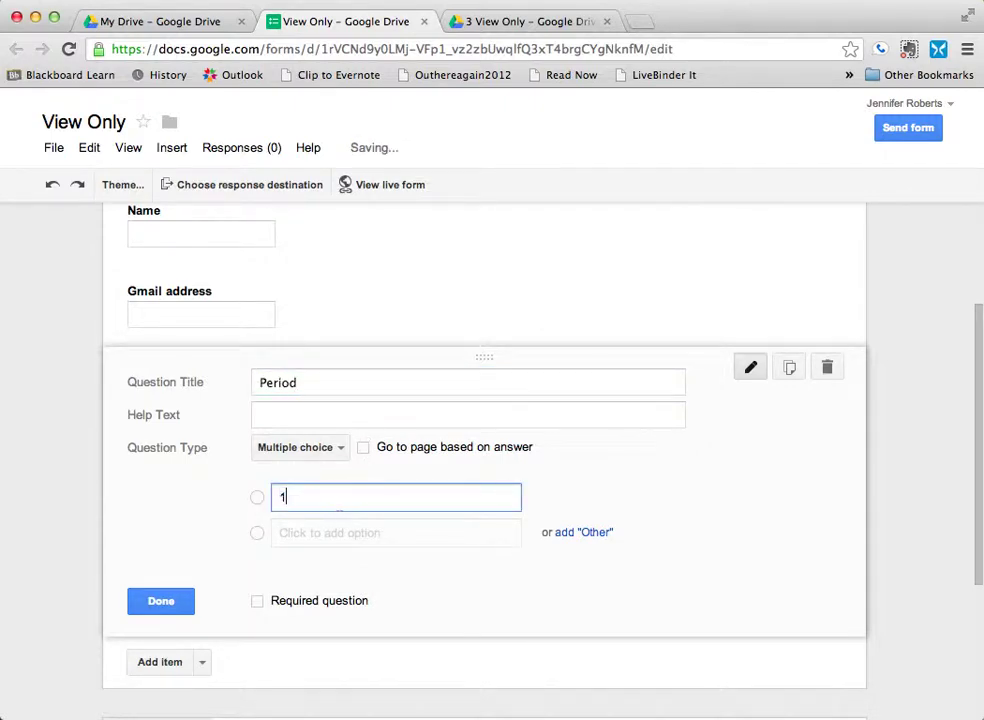
pyautogui.press('Return')
pyautogui.write('2')
pyautogui.press('Return')
pyautogui.write('3')
pyautogui.press('Return')
pyautogui.write('4')
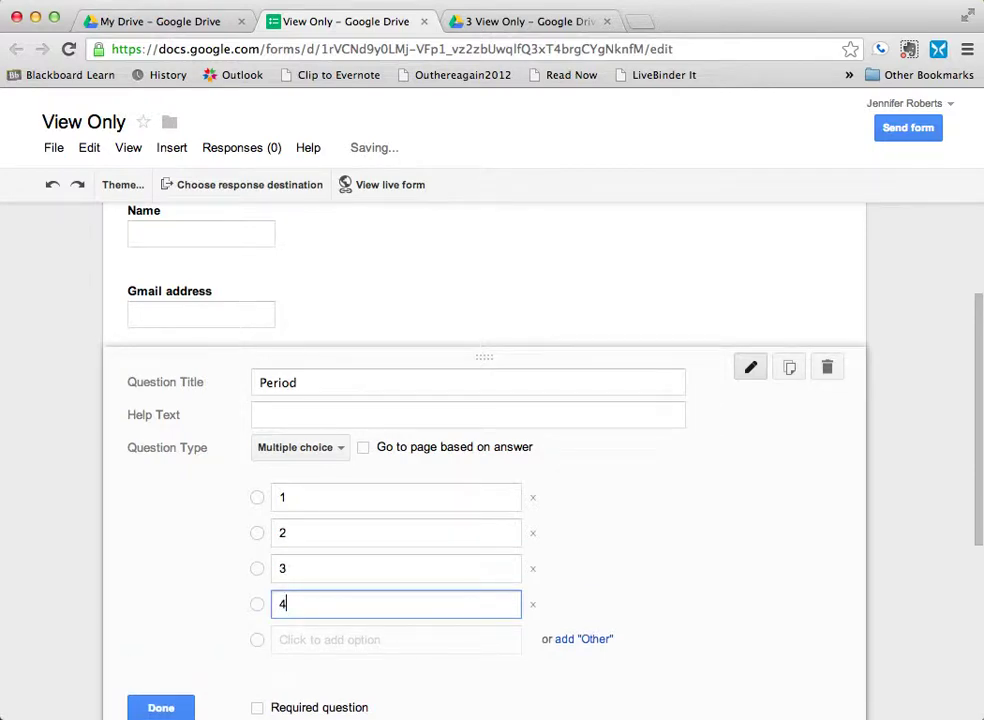
pyautogui.write('5')
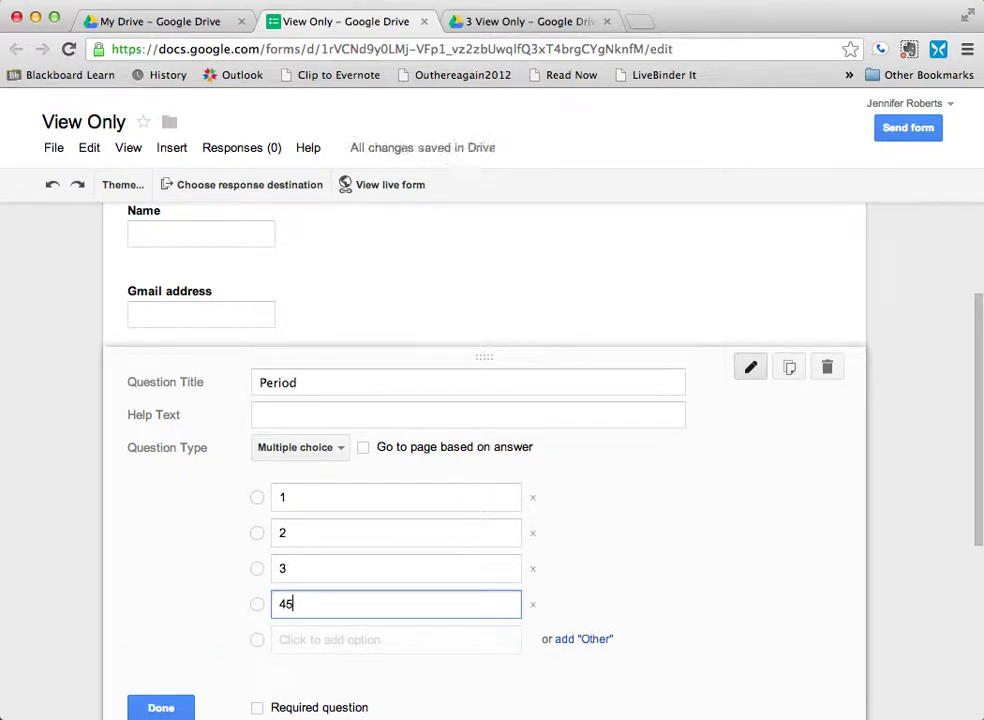
pyautogui.press('BackSpace')
pyautogui.press('Return')
pyautogui.write('5')
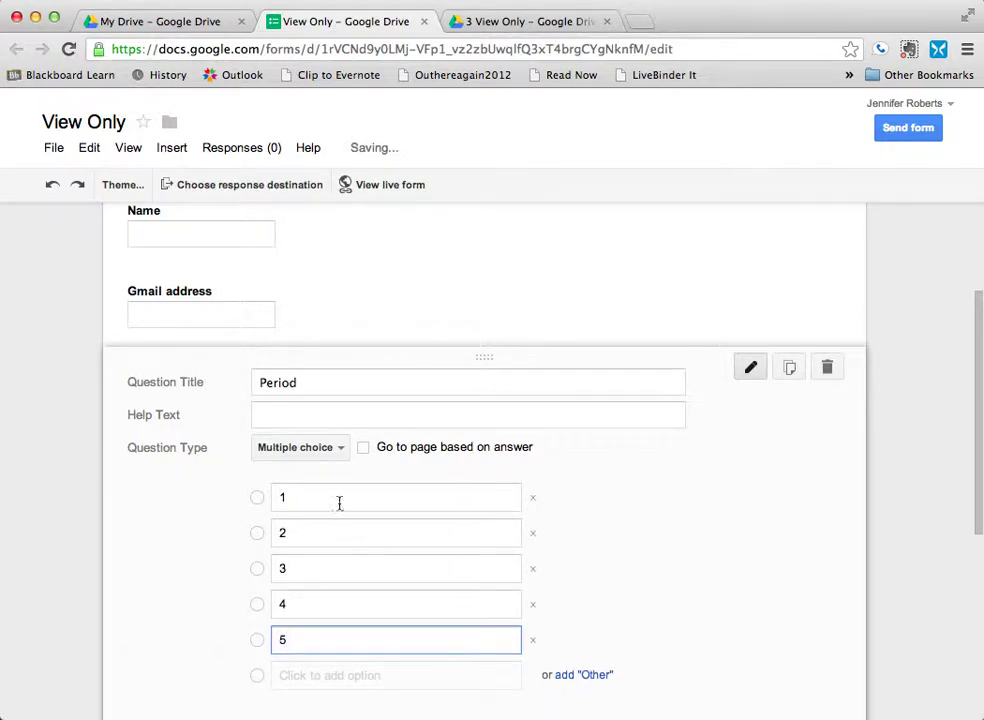
pyautogui.click(490, 262)
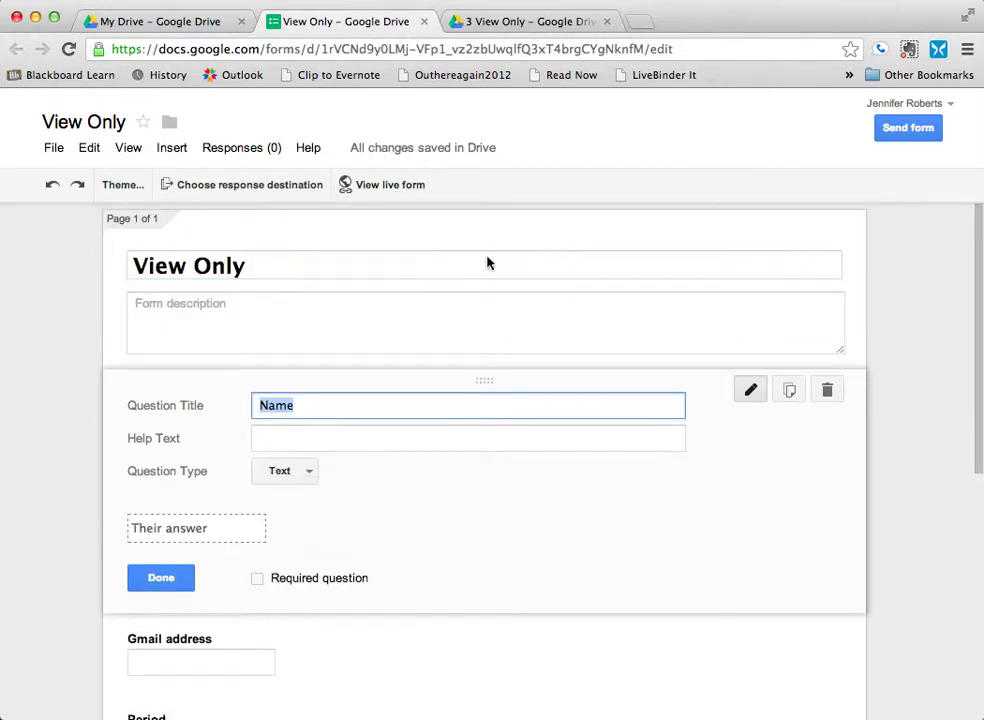
# Open the live version of the View Only form and select its web address.
pyautogui.click(392, 188)
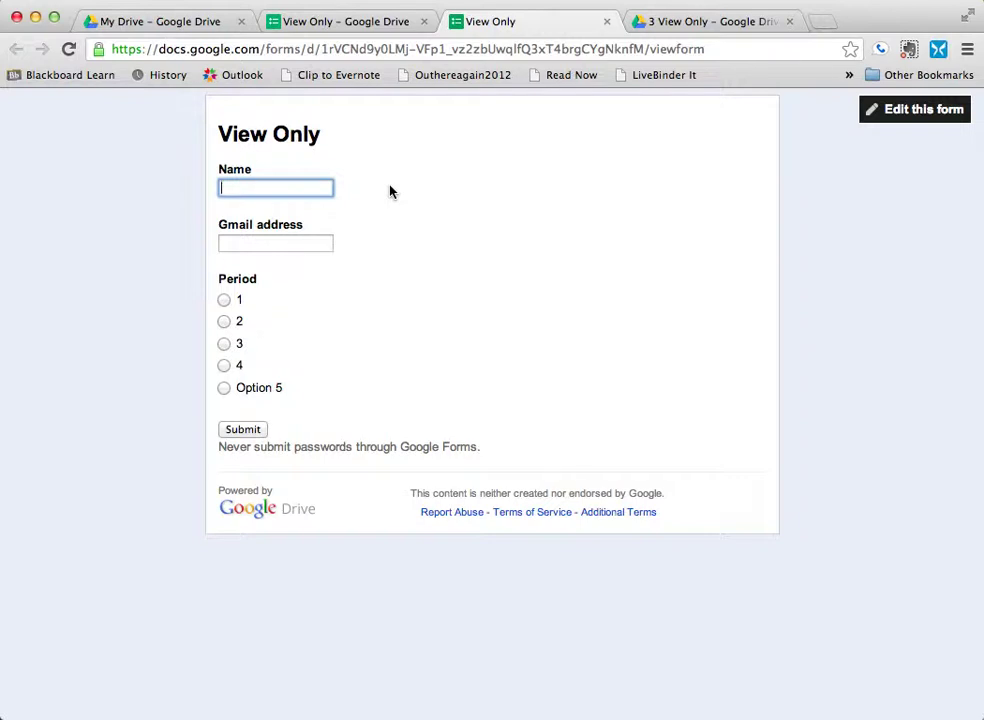
pyautogui.click(724, 50)
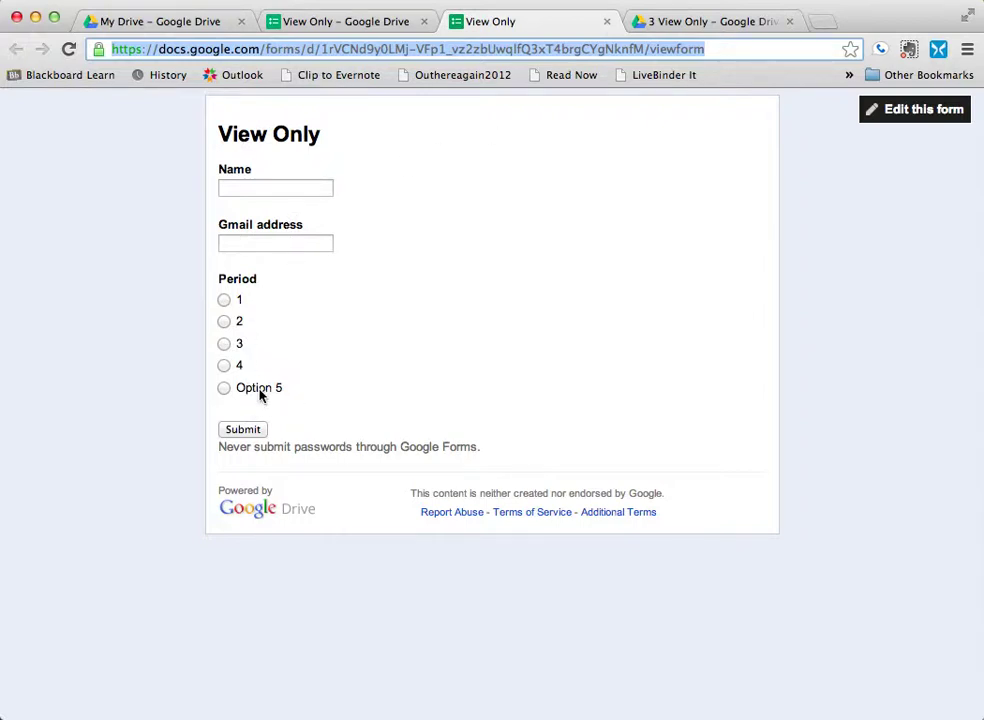
# Send the form's responses to a new spreadsheet named "View Only (Responses)" and open that spreadsheet.
pyautogui.click(333, 31)
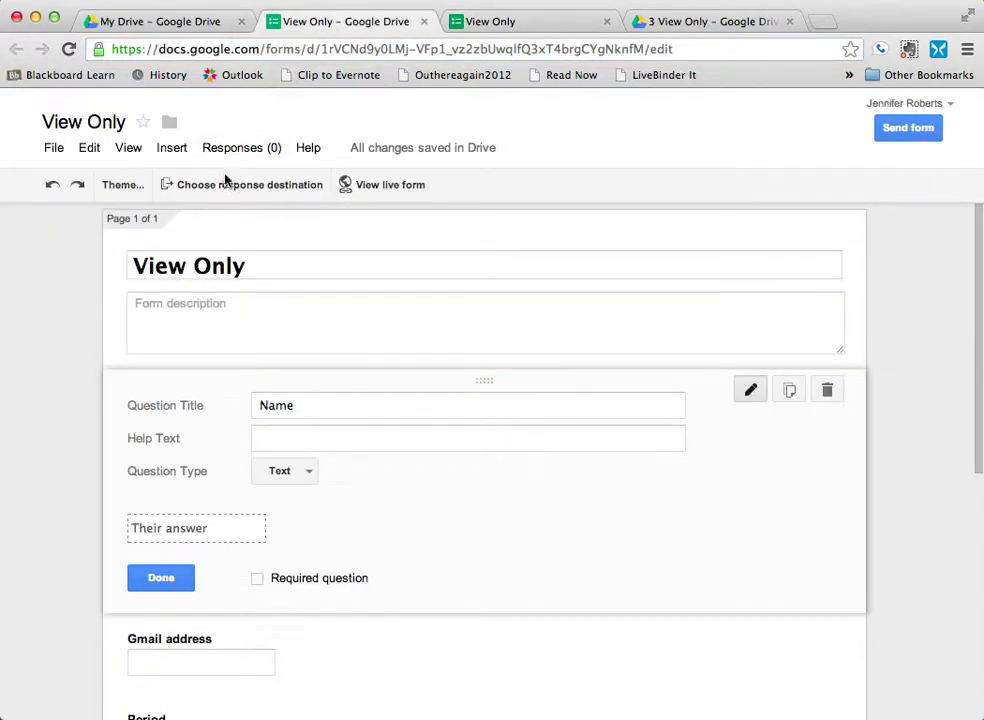
pyautogui.click(222, 190)
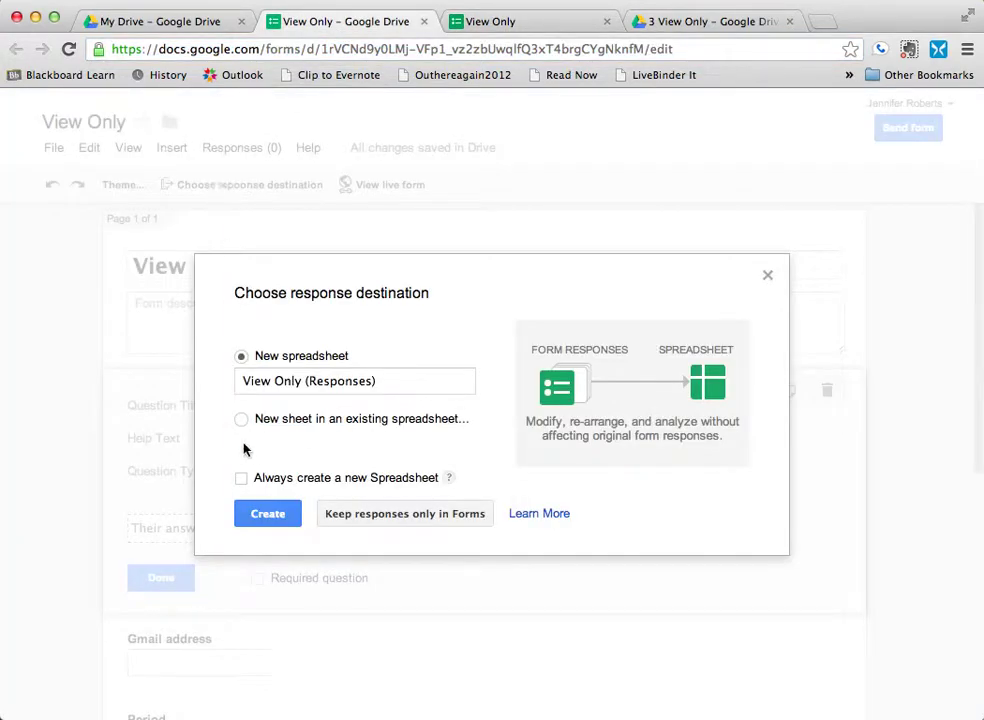
pyautogui.click(265, 520)
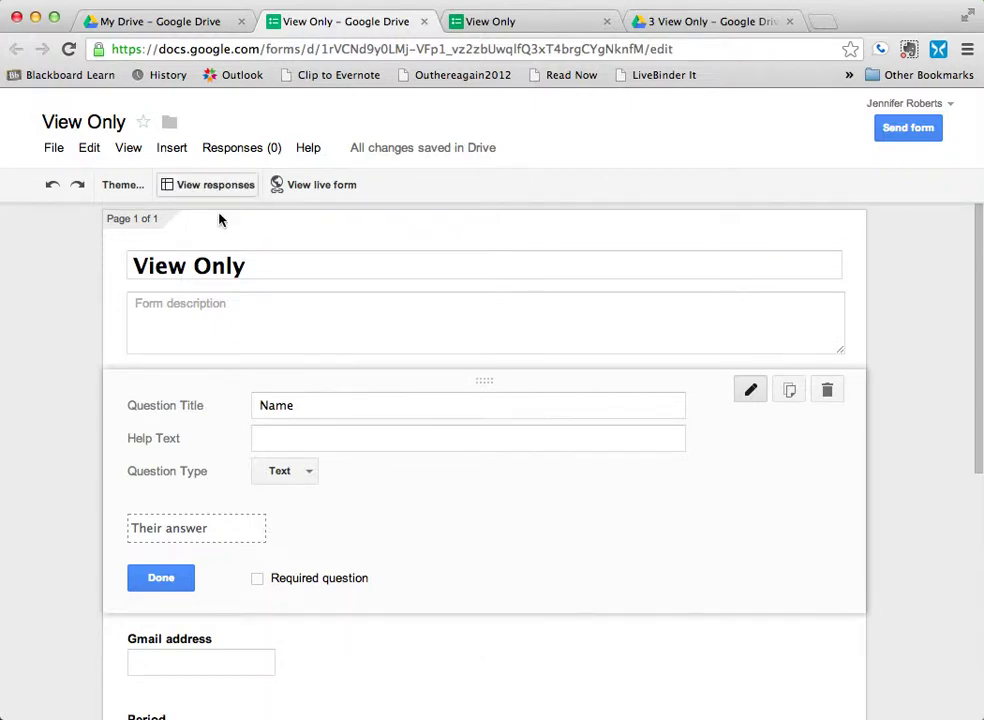
pyautogui.click(208, 186)
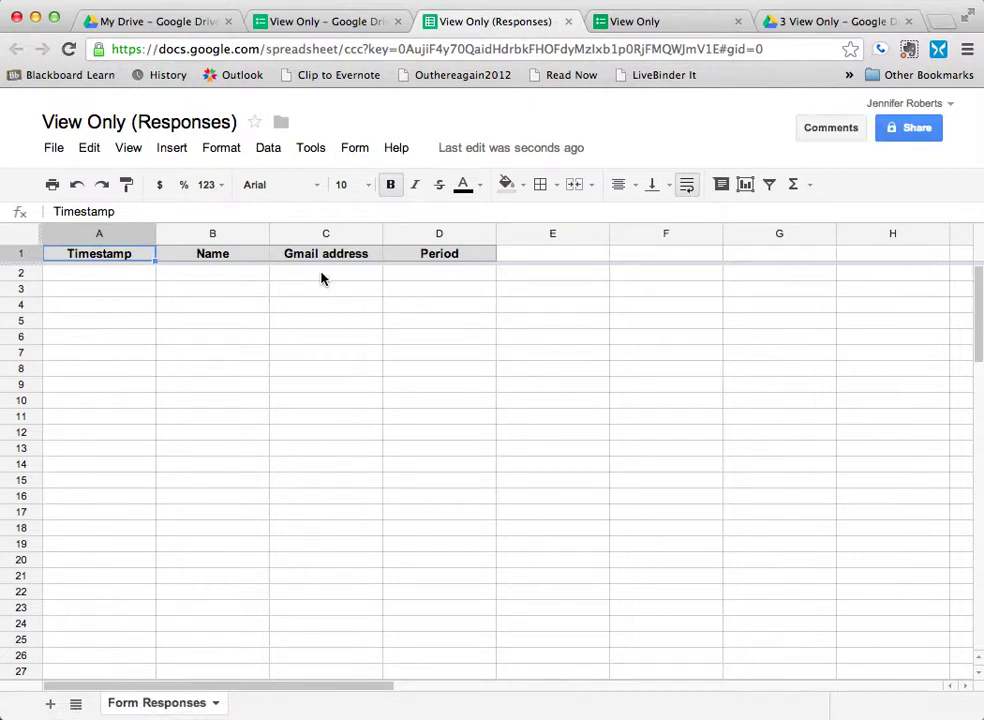
# Select the empty Gmail address cells C2 through C25 in the responses spreadsheet.
pyautogui.click(322, 278)
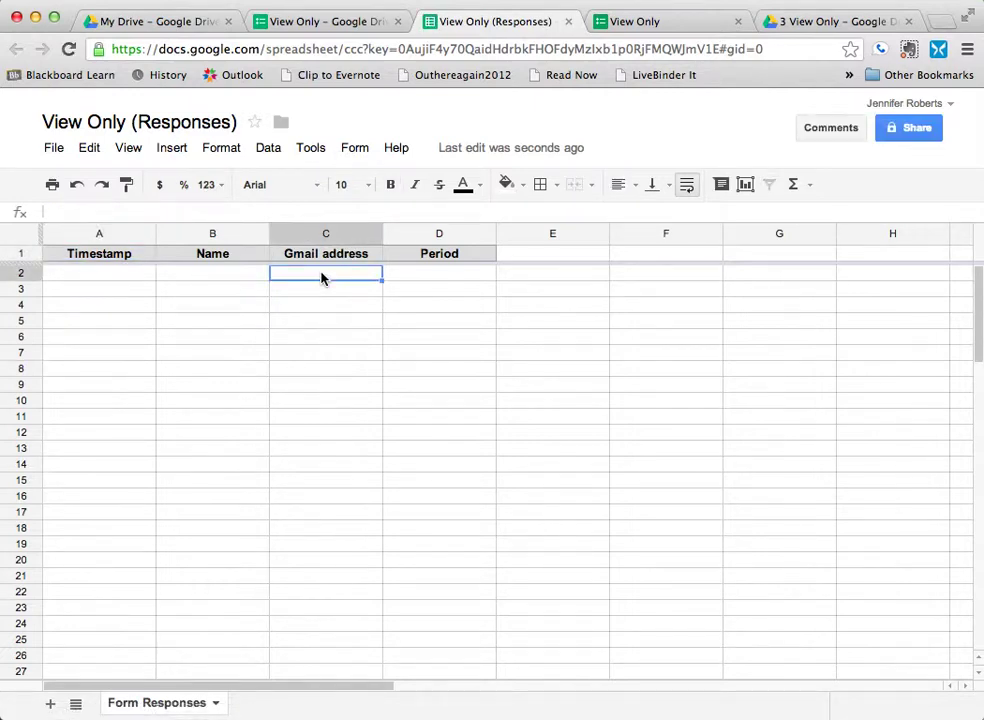
pyautogui.moveTo(322, 278); pyautogui.dragTo(318, 643)
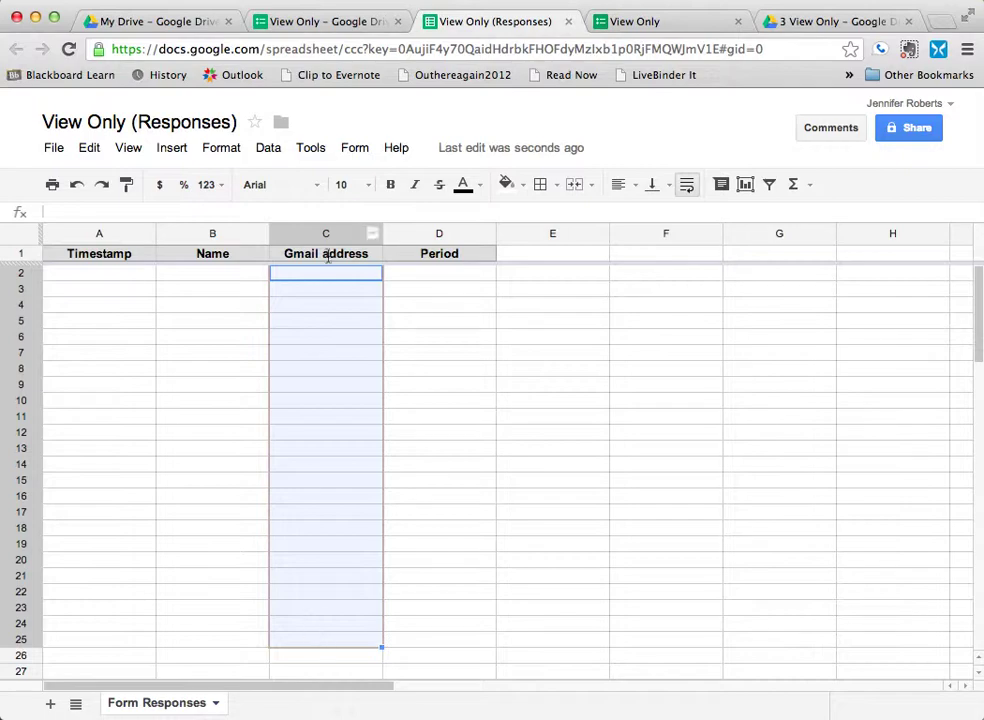
# Return to the My Drive file list and create a new folder named "View Only 1".
pyautogui.click(166, 21)
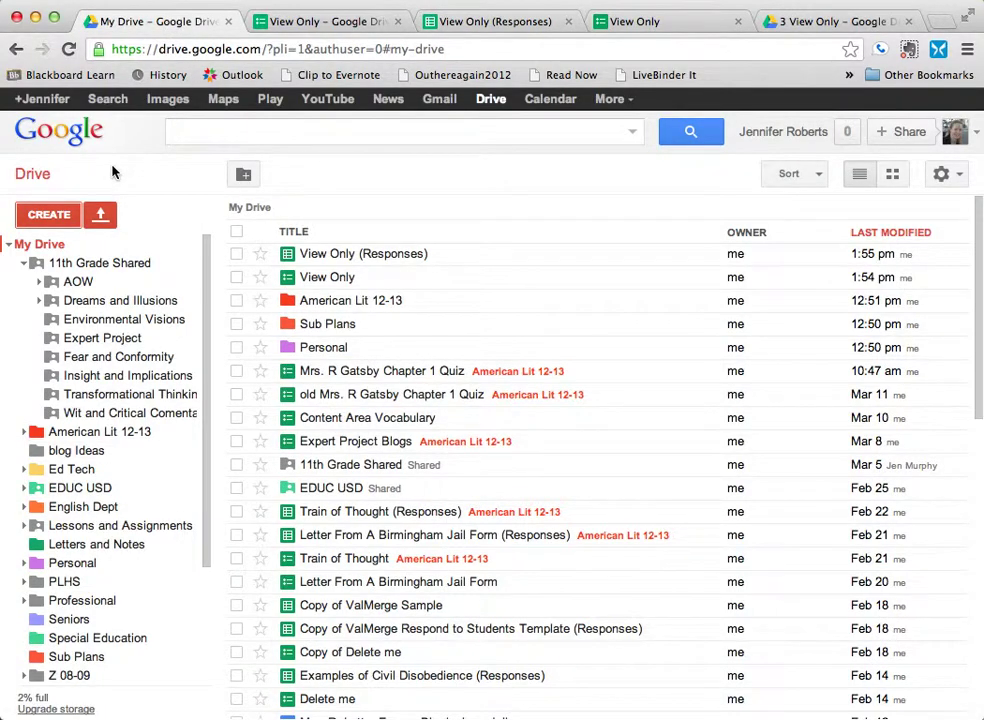
pyautogui.click(45, 216)
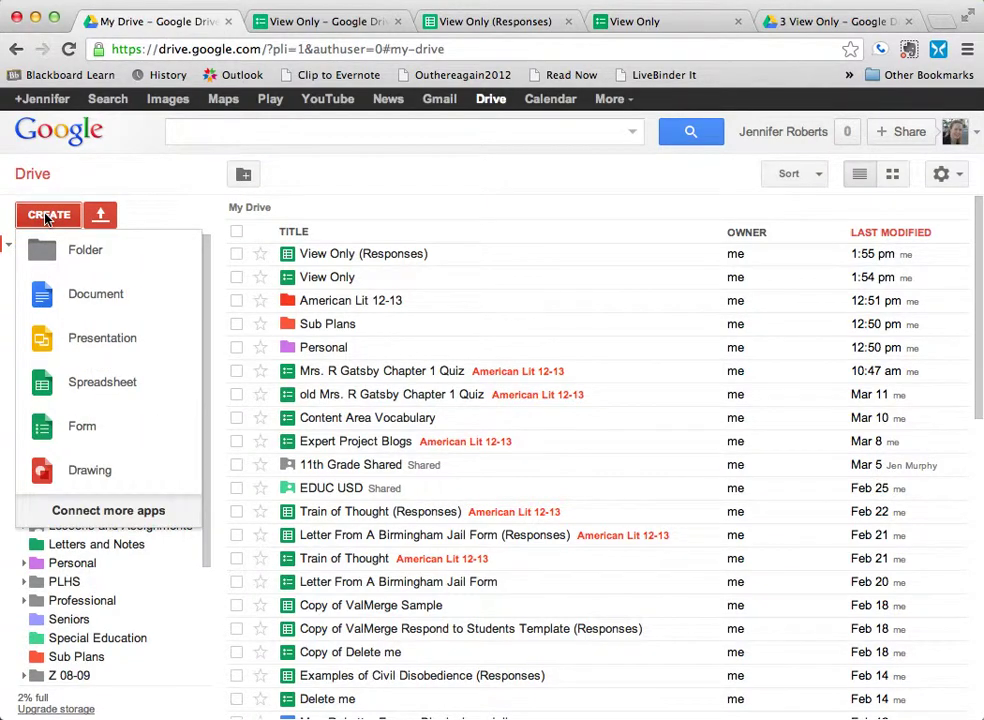
pyautogui.click(61, 258)
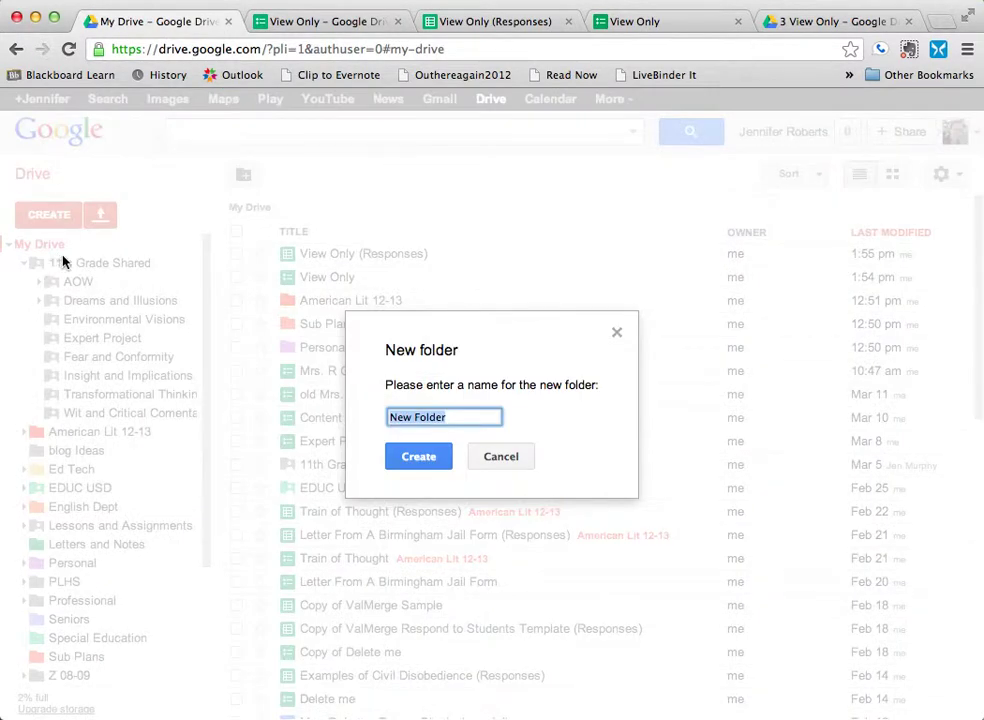
pyautogui.write('V')
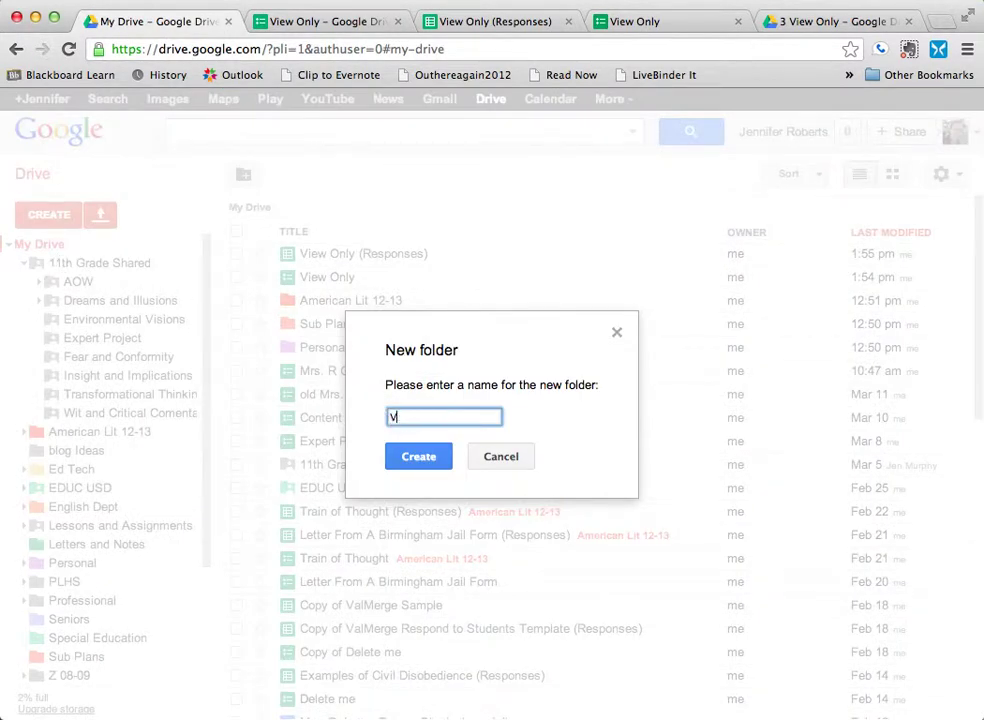
pyautogui.write('iew Only 1')
pyautogui.click(411, 461)
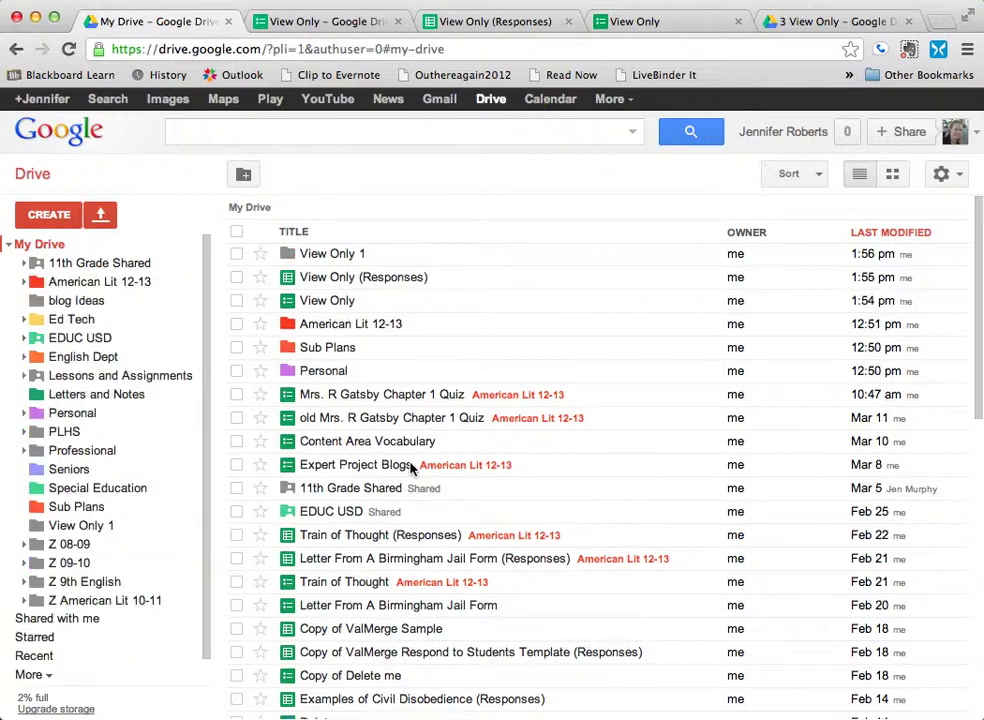
# Open the sharing settings of the View Only 1 folder and set the access for added people to Can view.
pyautogui.click(237, 256)
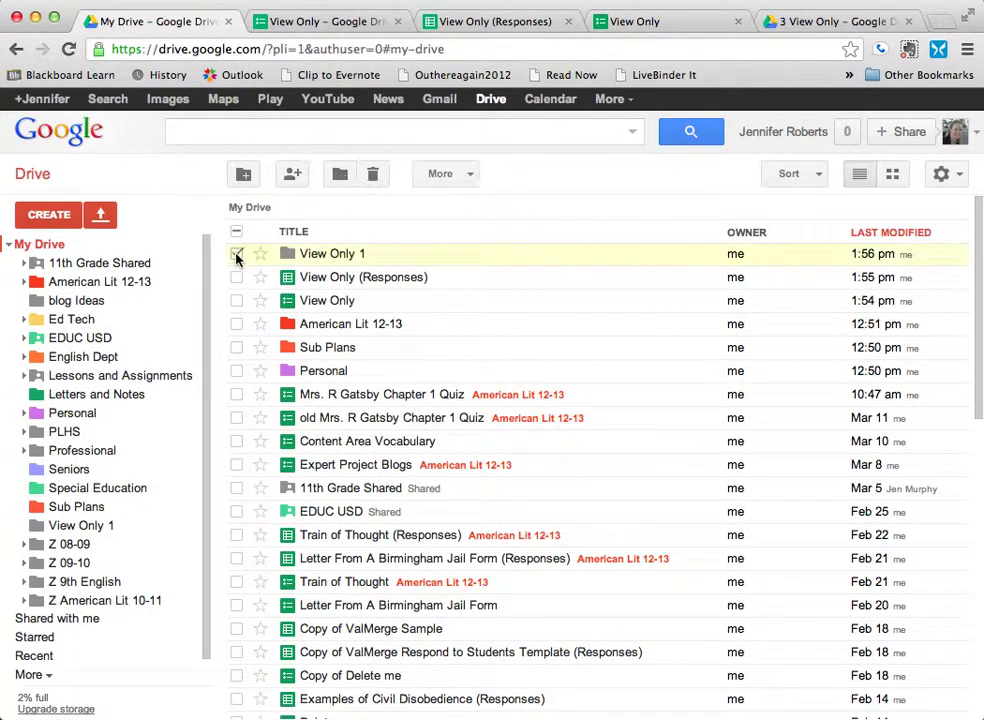
pyautogui.click(292, 176)
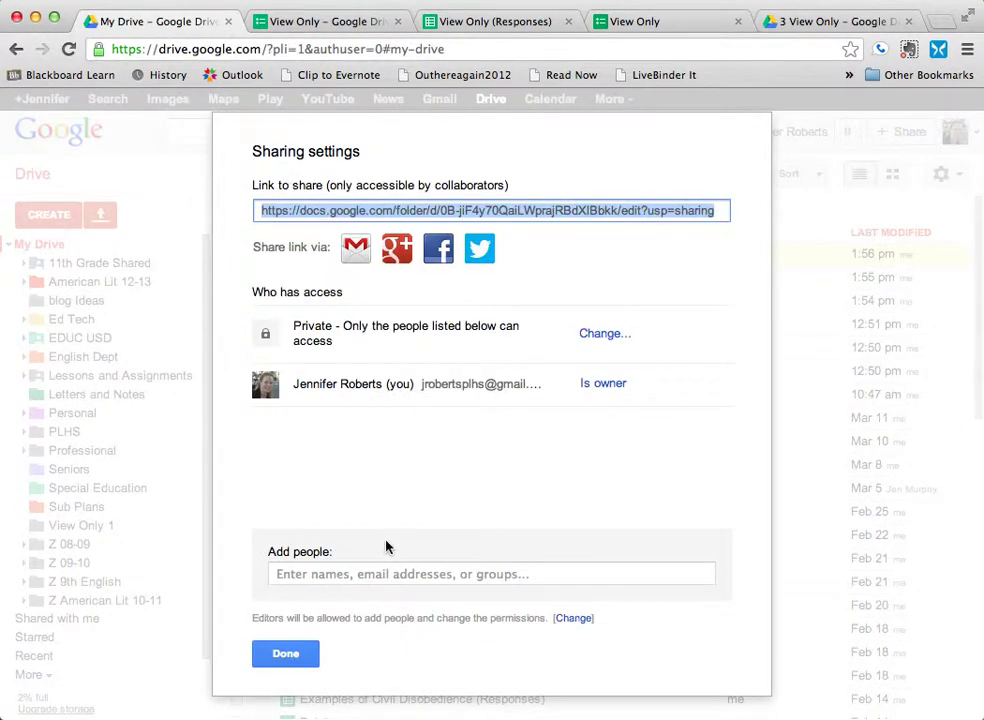
pyautogui.click(389, 575)
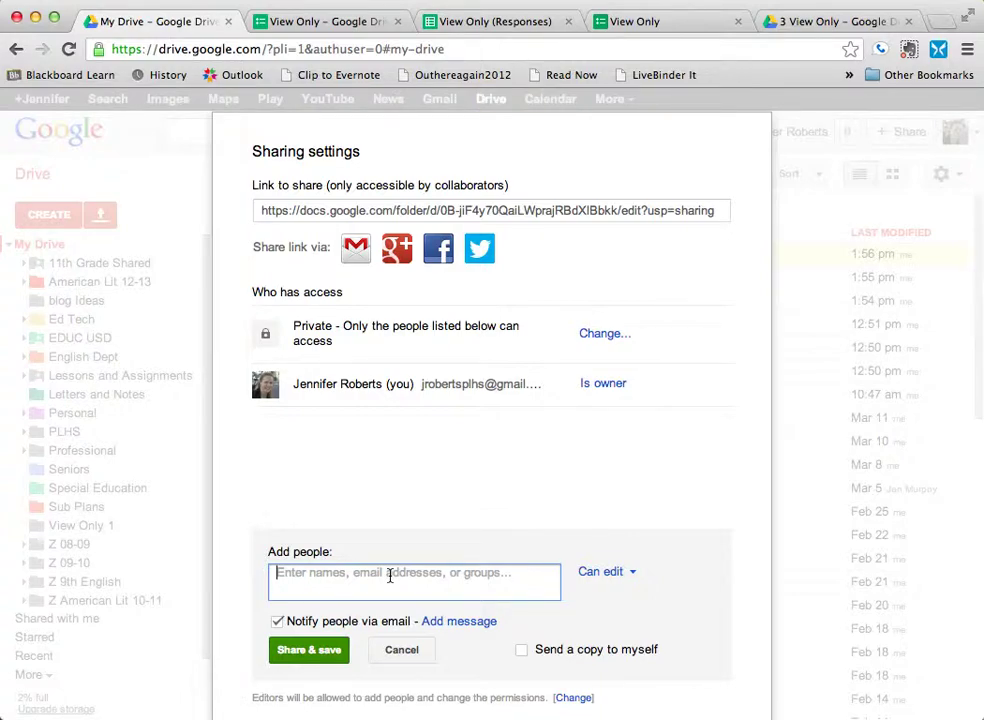
pyautogui.click(631, 576)
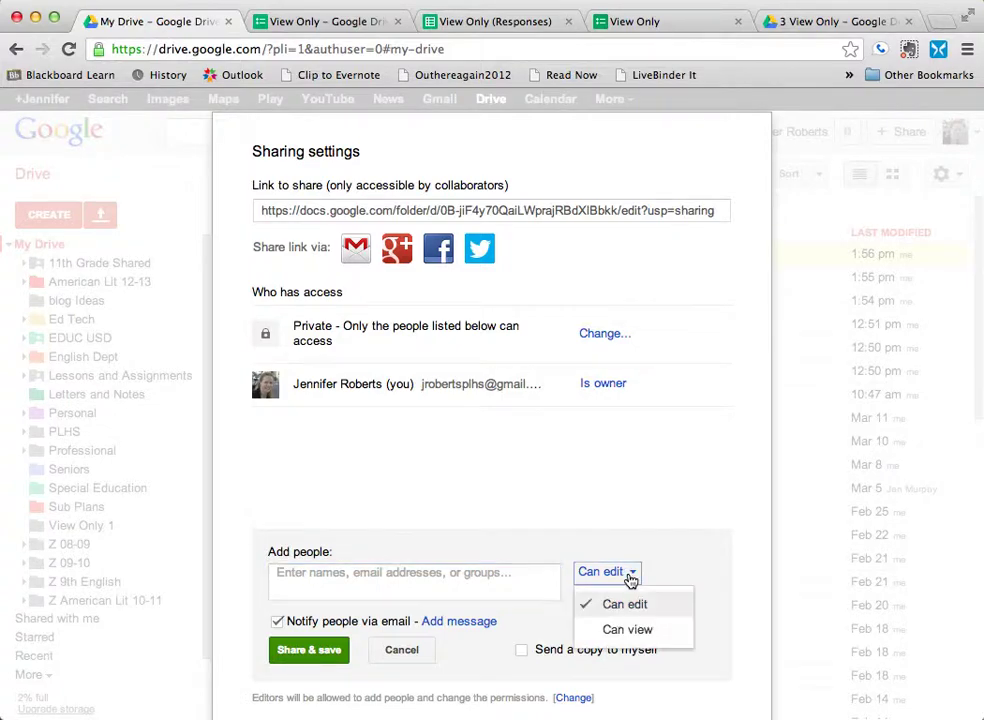
pyautogui.click(630, 630)
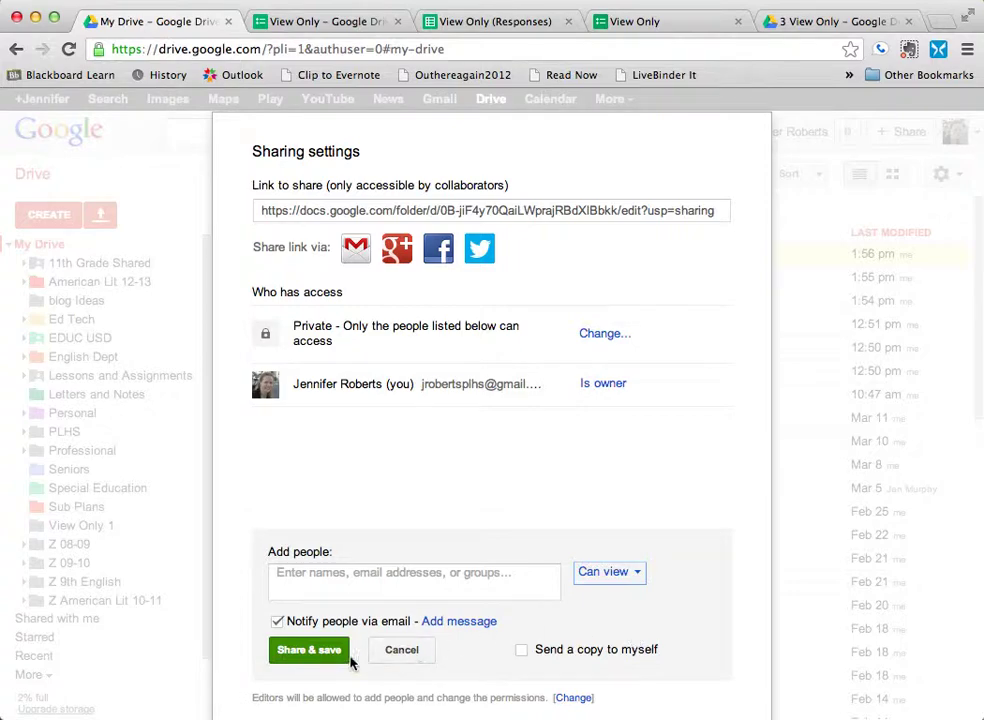